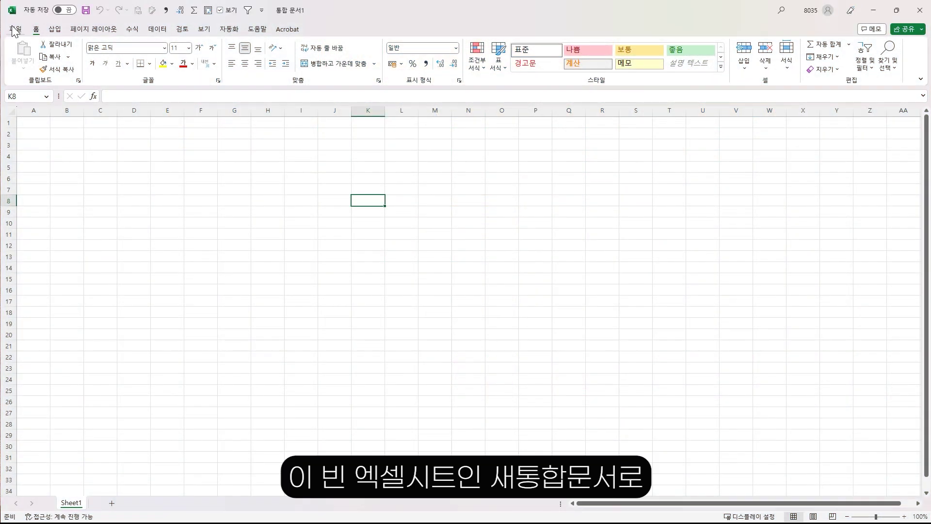
- Create a new blank workbook and select an empty cell in its sheet
click(15, 29)
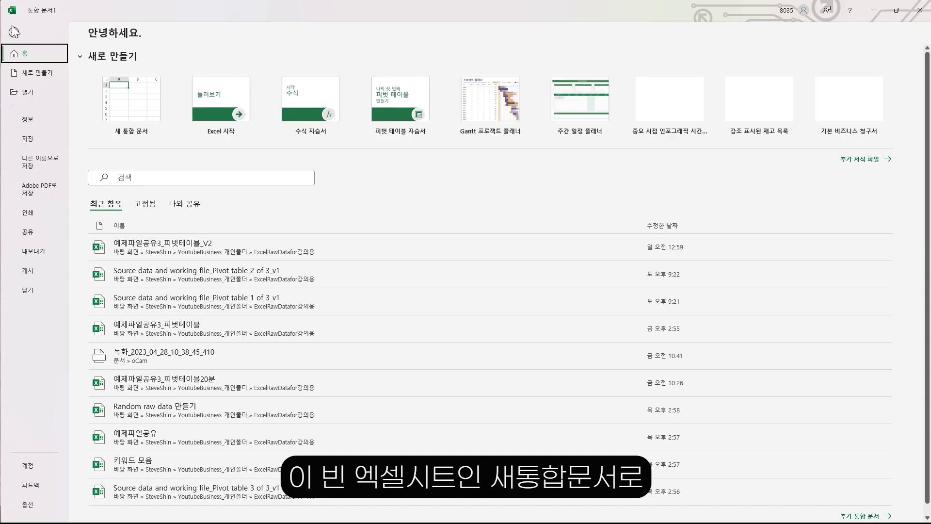
click(132, 105)
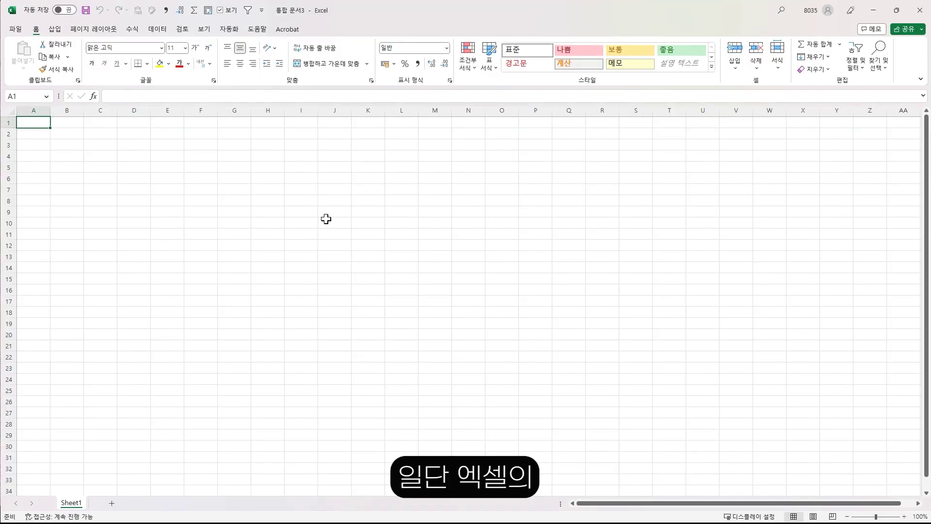
click(132, 212)
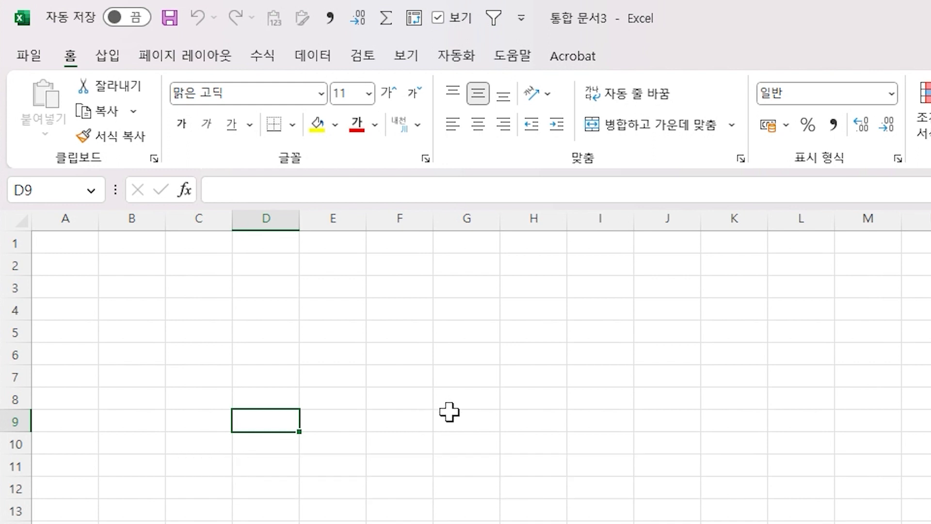
- Enter the numbers 1, 2, 3, 4 and 5 down cells A1 to A5
click(54, 241)
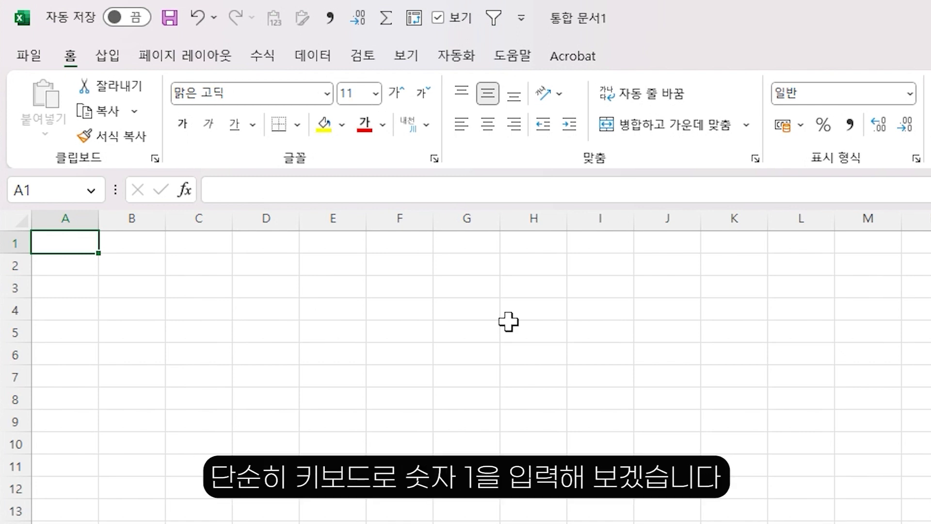
text(1)
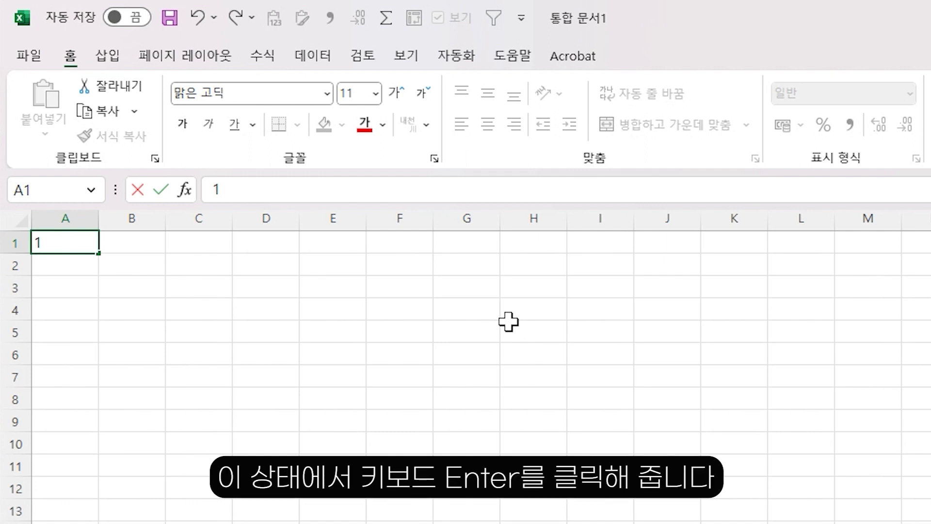
key(Return)
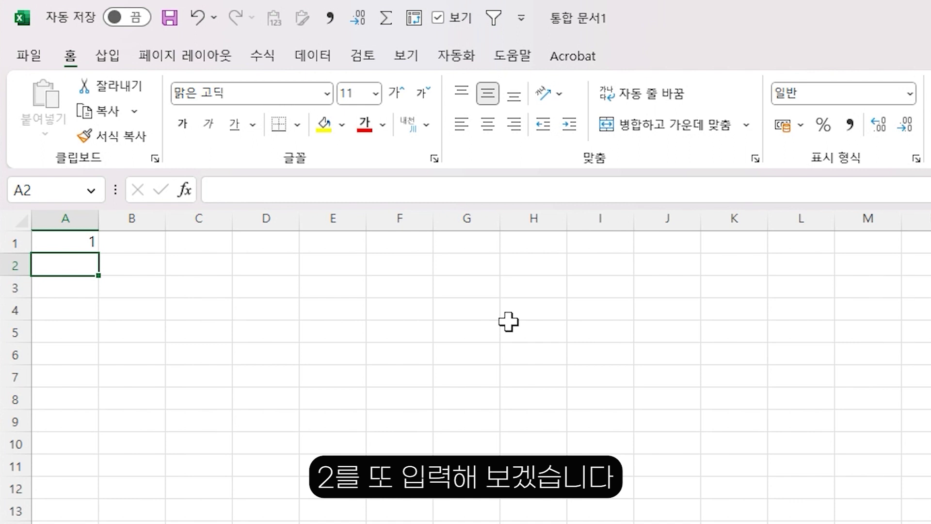
text(2)
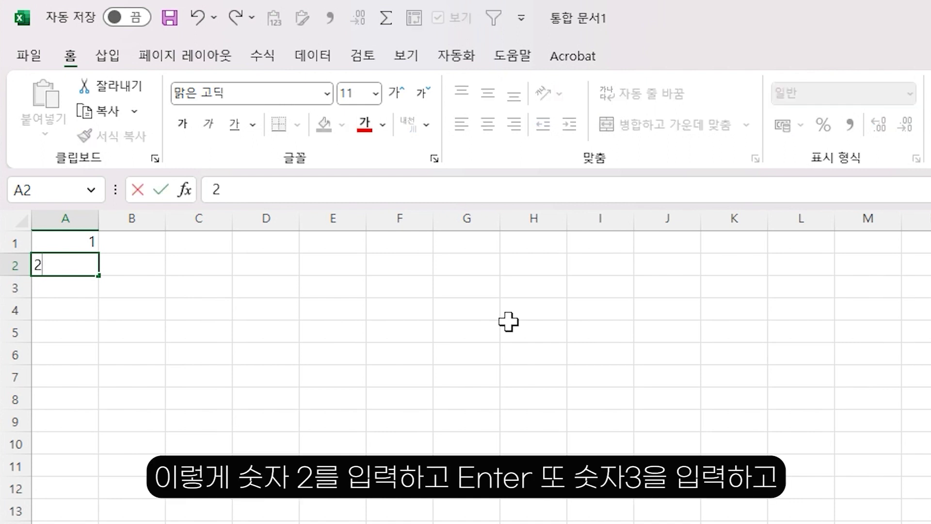
key(Return)
key(Return)
text(3)
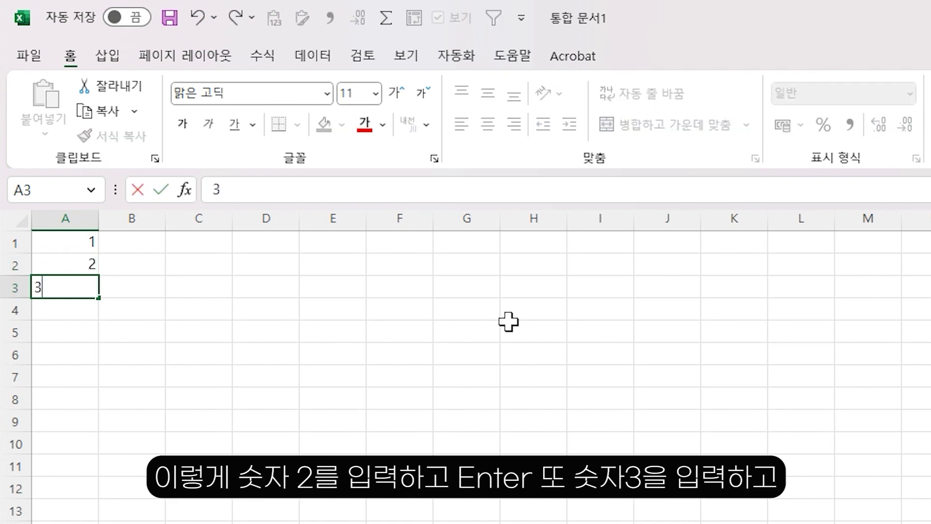
key(Return)
text(4)
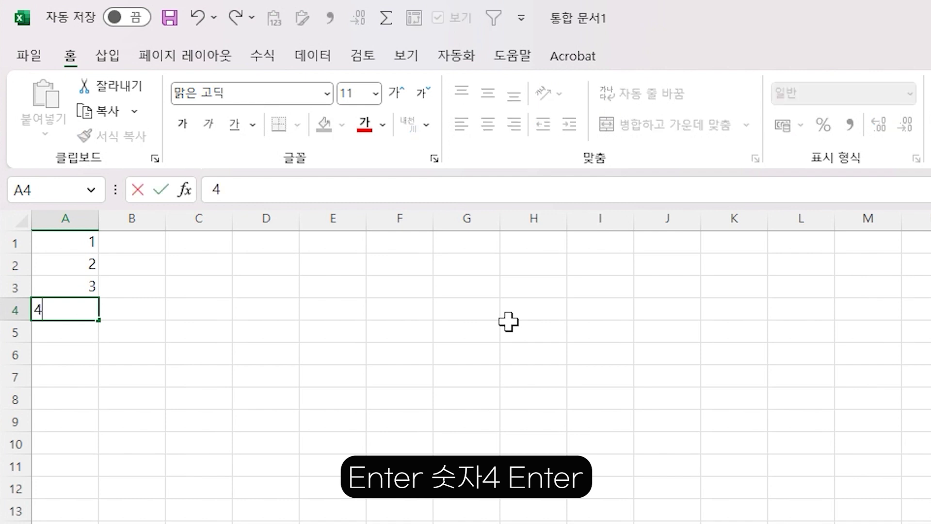
key(Return)
text(5)
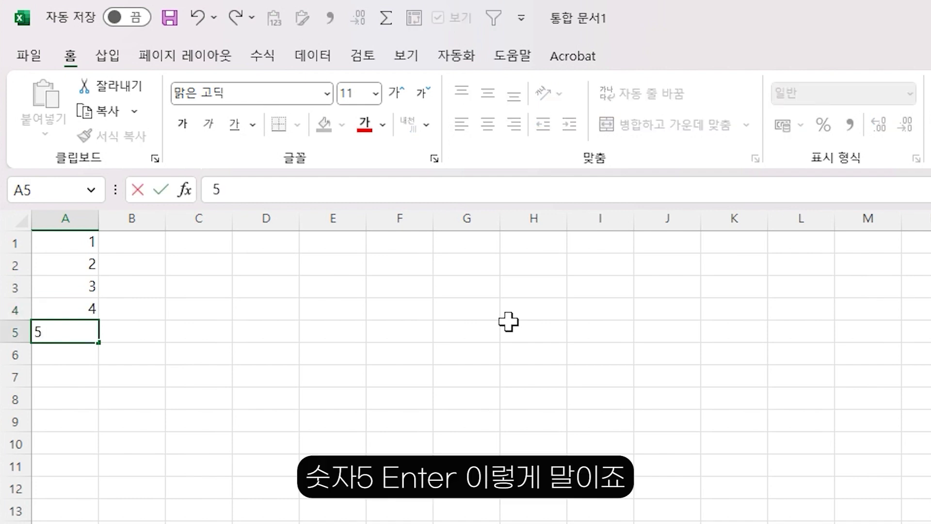
key(Return)
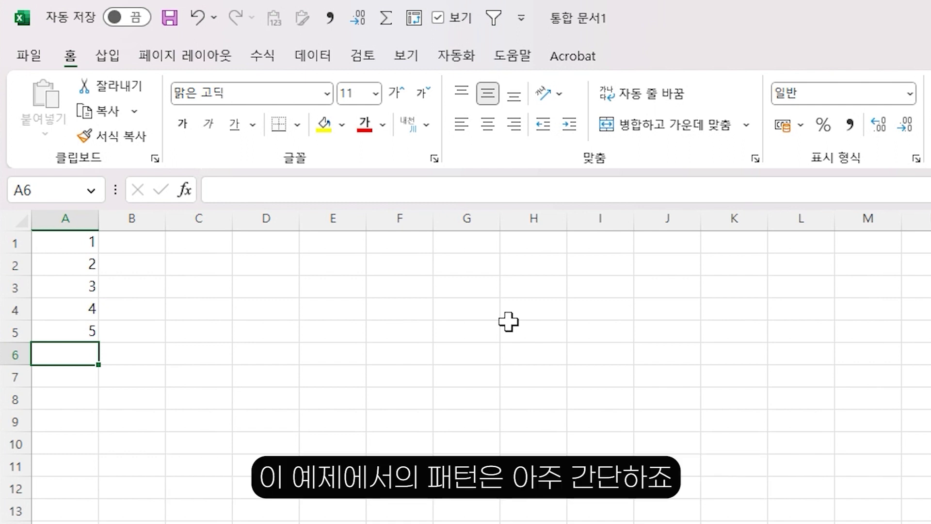
- Extend the number series in A1:A5 down column A to row 50 with AutoFill
click(57, 305)
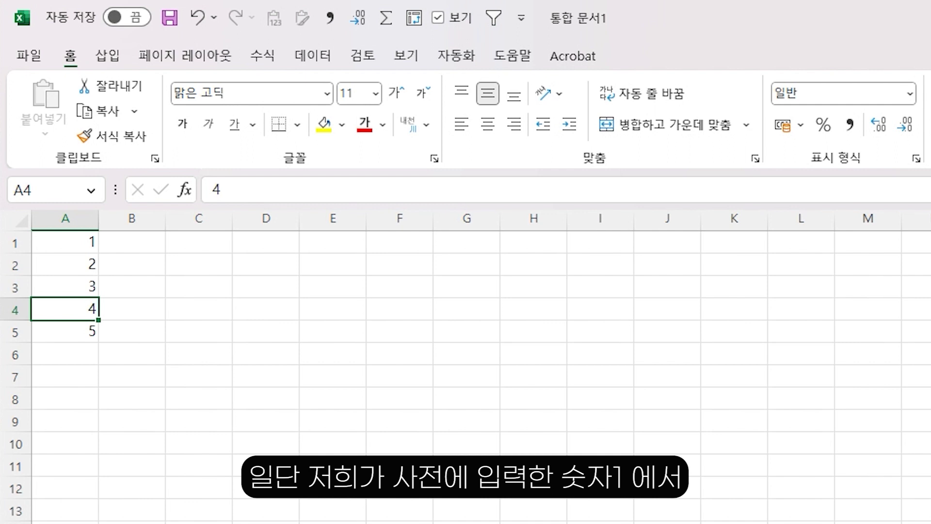
drag(68, 241, 75, 338)
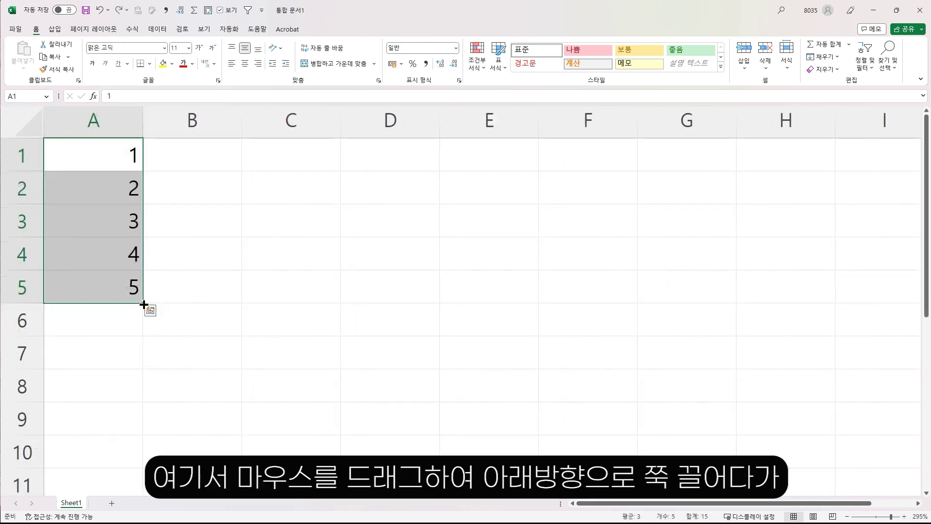
drag(144, 304, 102, 190)
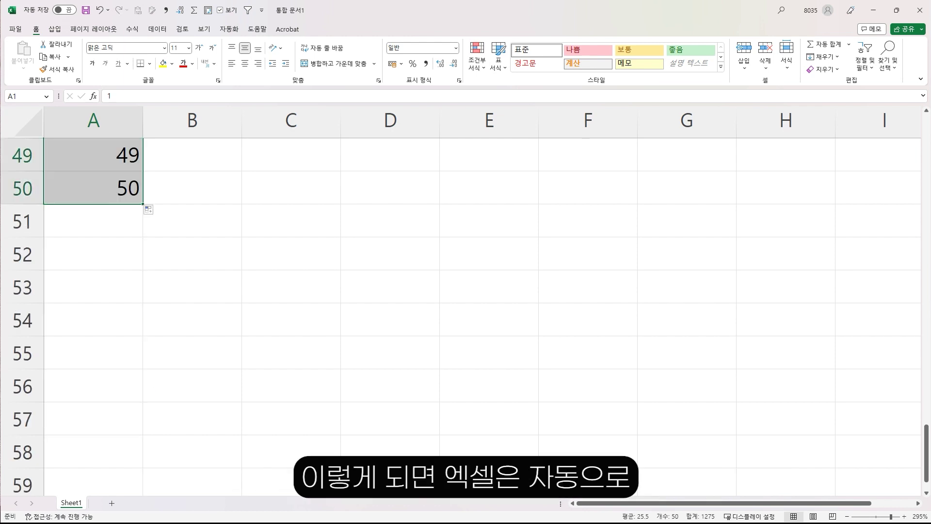
- Enter three employee names in cells B1, B2 and B3, one per row beside the numbers
scroll(466, 300, up, 16)
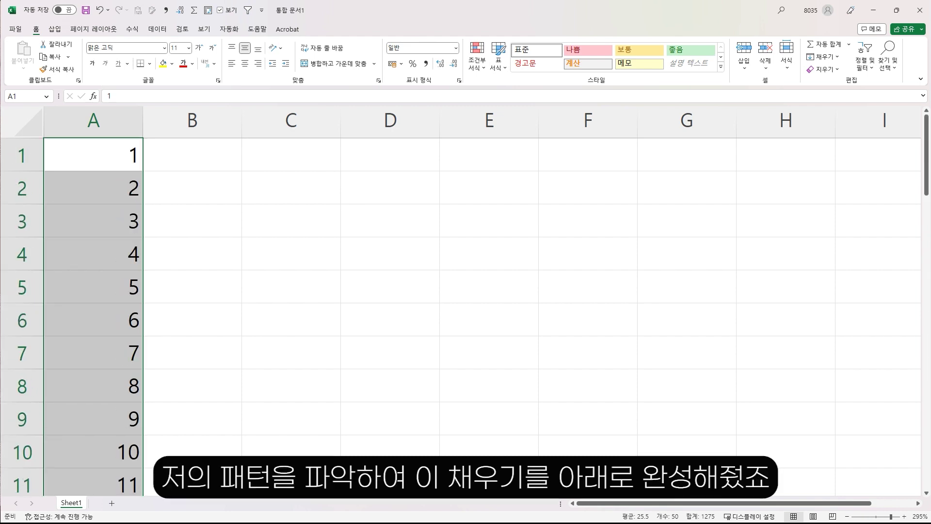
click(188, 155)
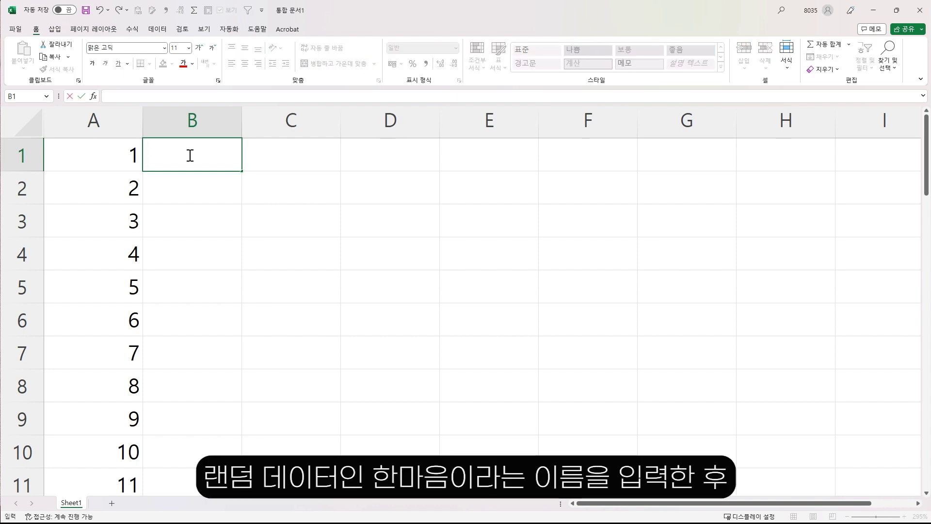
text(한마으ㅁ)
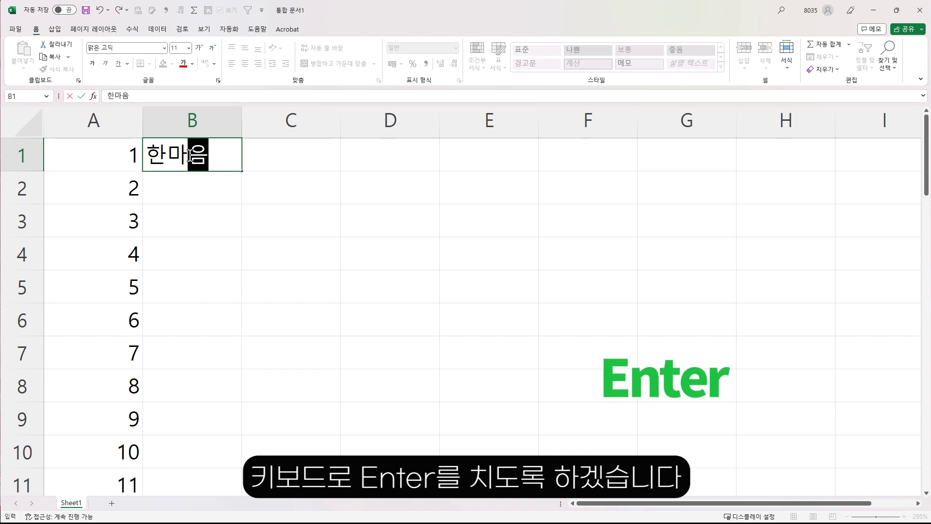
key(Return)
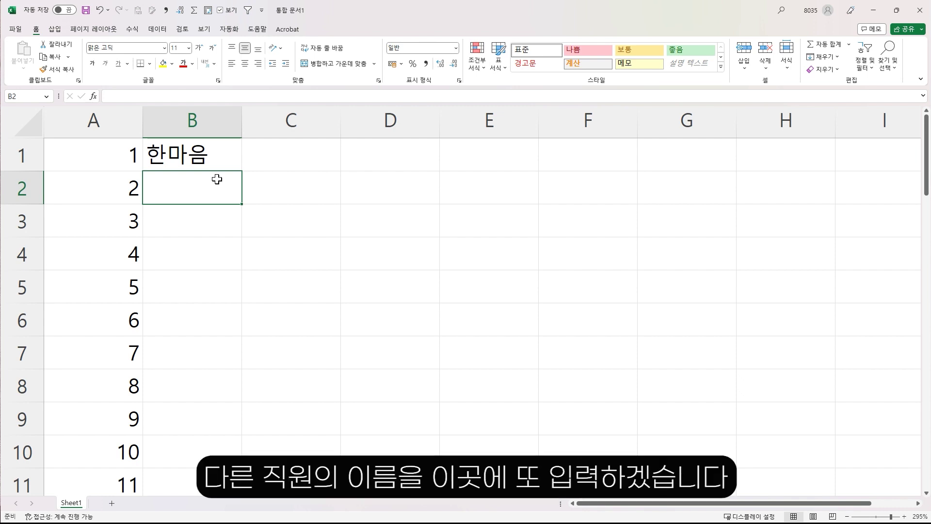
text(우영우)
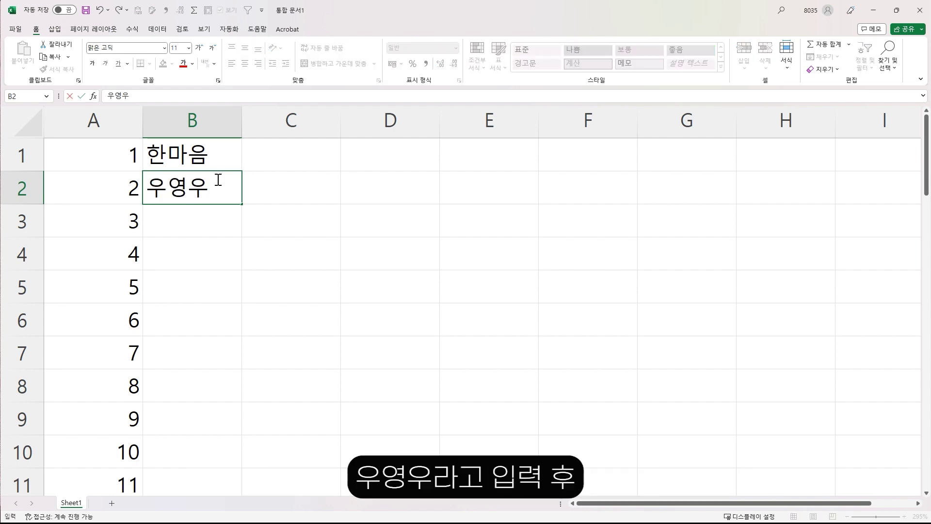
key(Return)
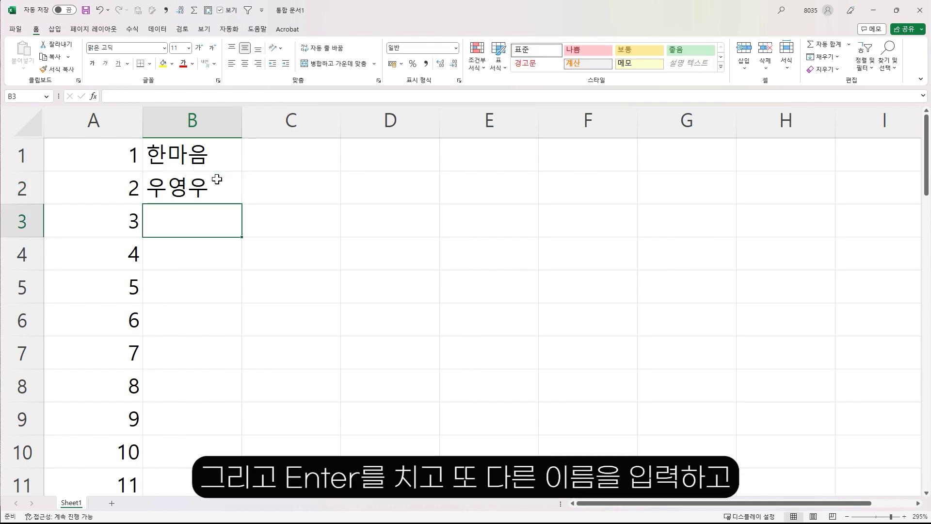
text(박영진)
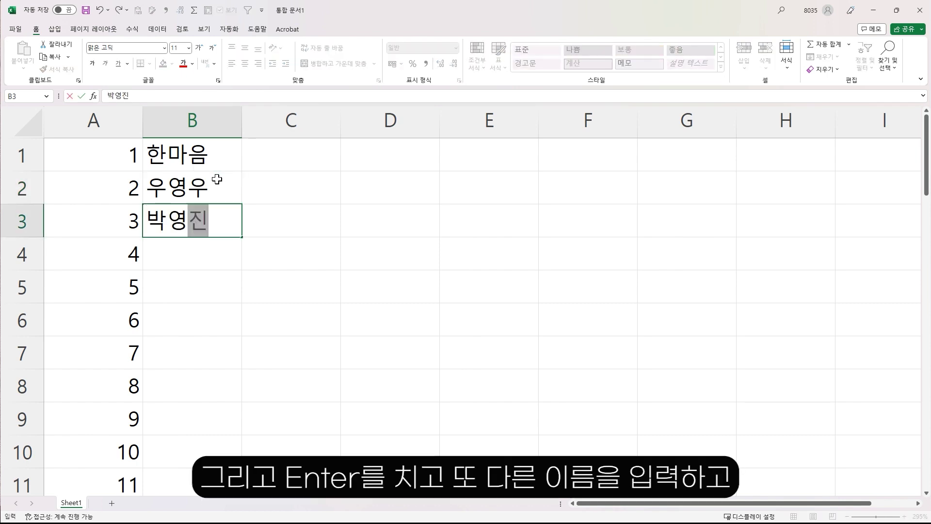
key(Return)
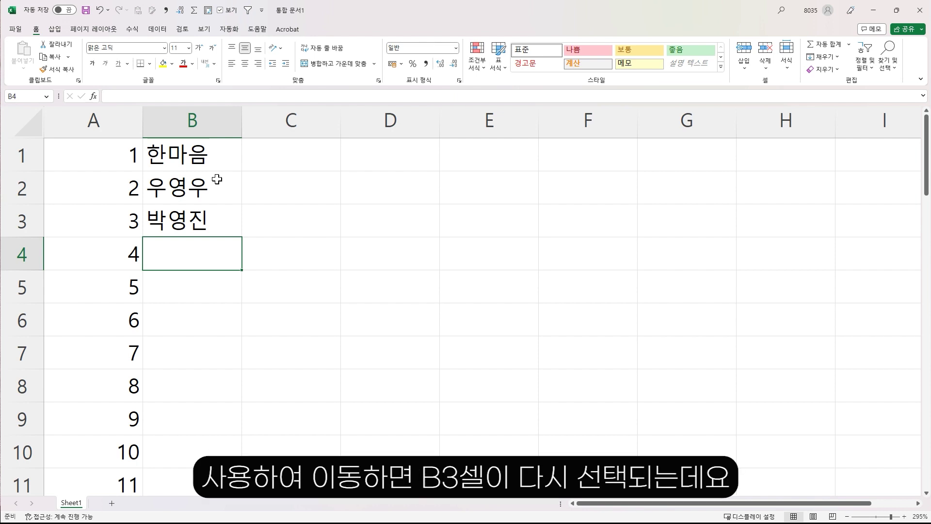
- Overwrite the employee name in B3 with the corrected full name
key(Up)
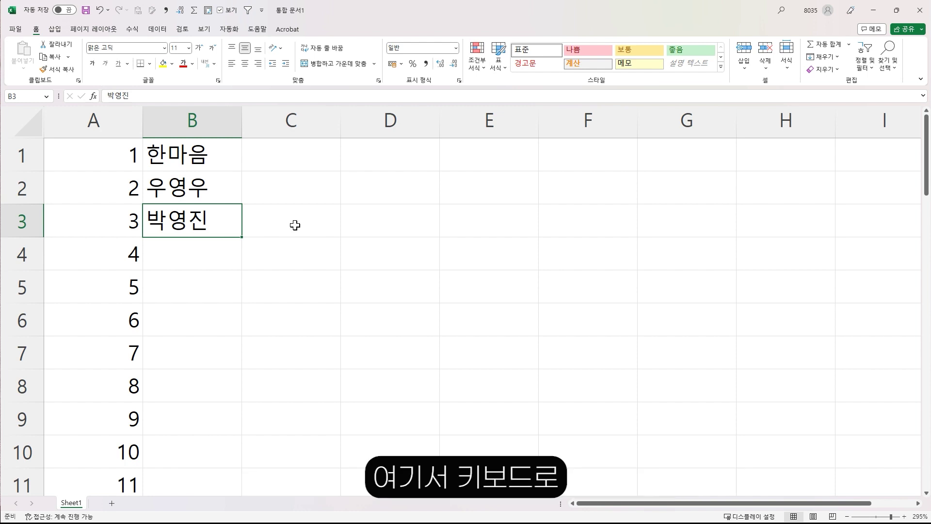
text(박연진)
key(Return)
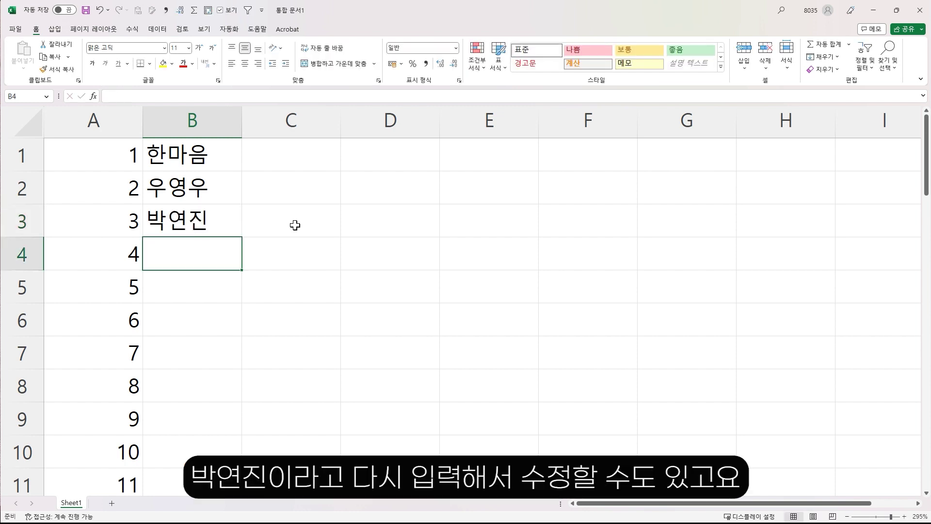
- Edit the name inside cell B3 by deleting its middle syllable and entering the same syllable again
click(224, 218)
double_click(221, 222)
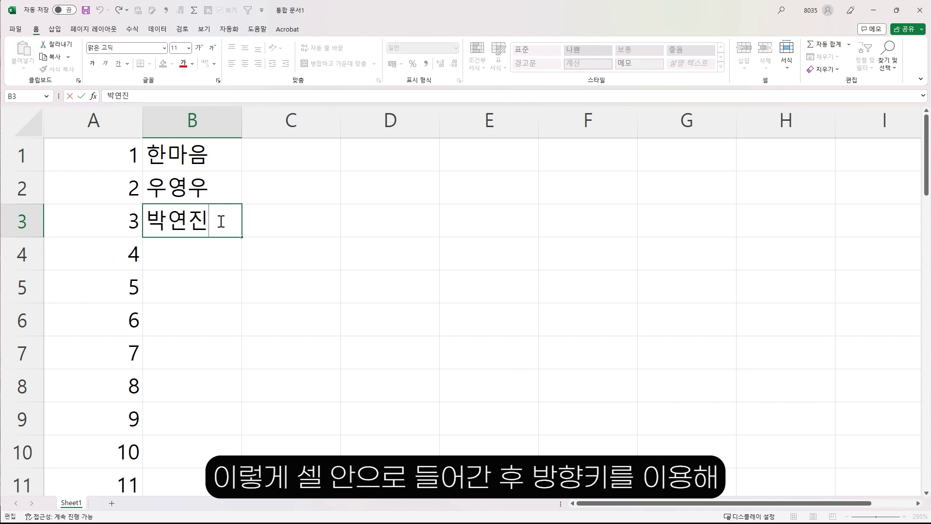
key(Left)
key(BackSpace)
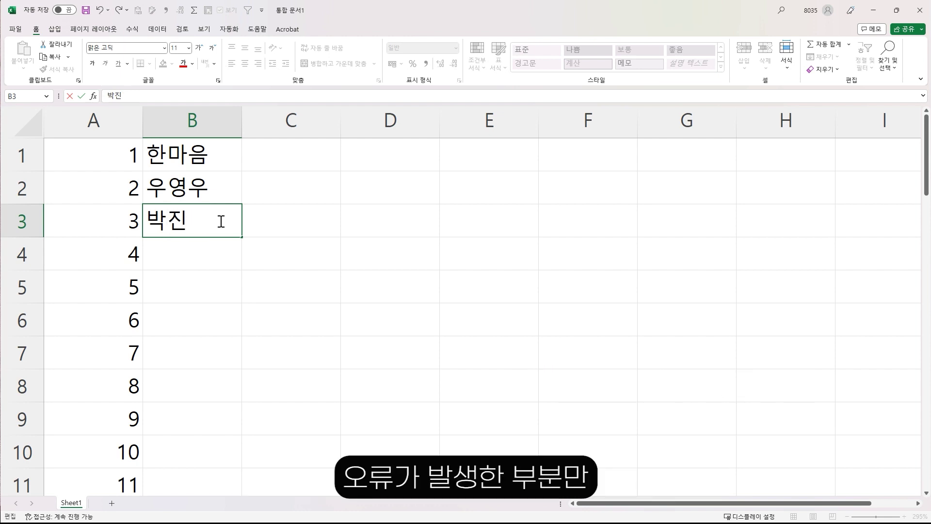
text(연)
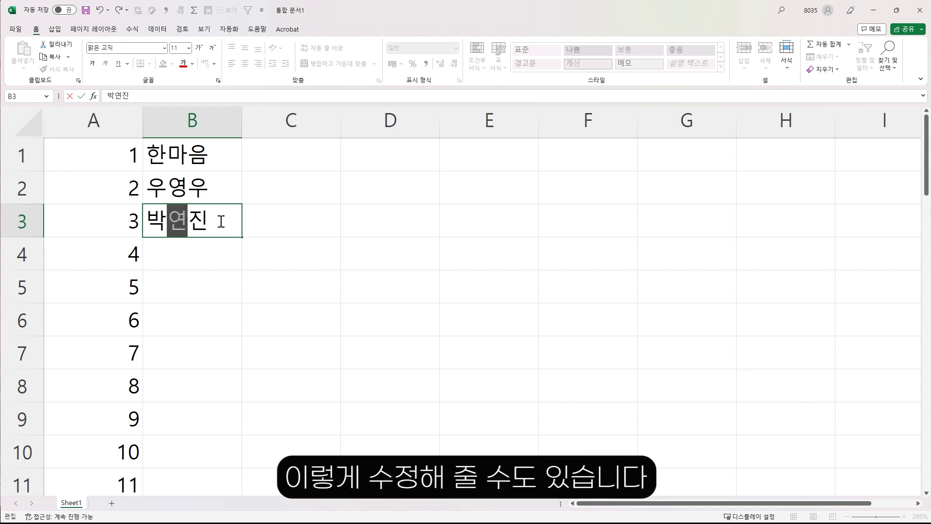
key(Return)
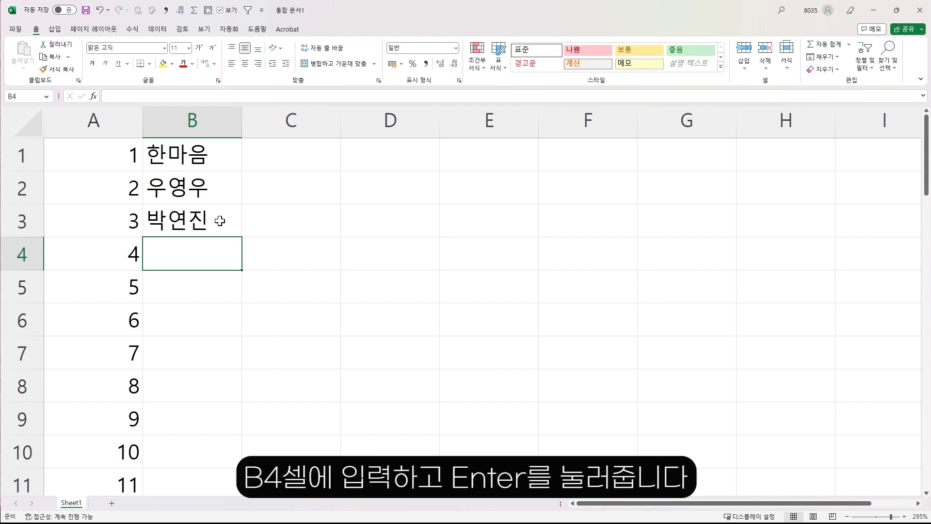
- Enter a fourth employee name in B4 and move the cell selection back up column B by three cells
text(신성우)
key(Return)
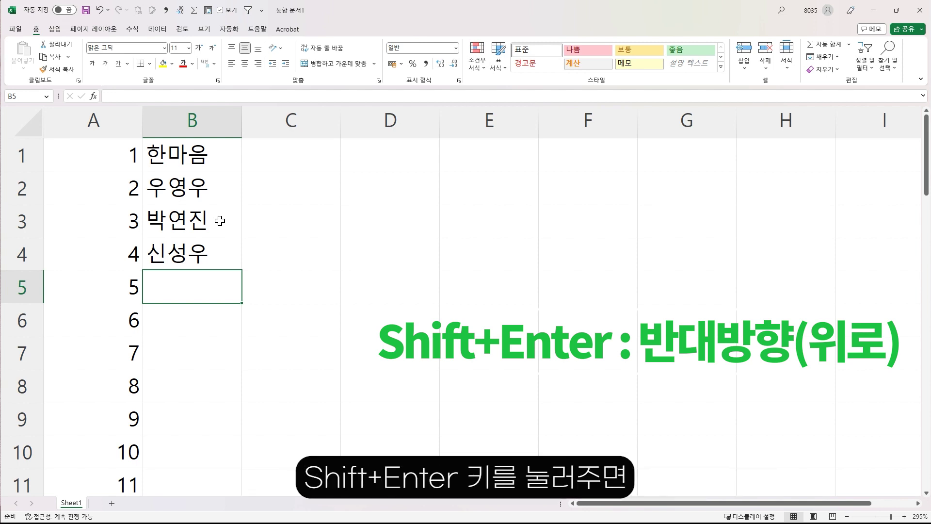
key(shift+Return)
key(shift+Return)
key(shift+Return)
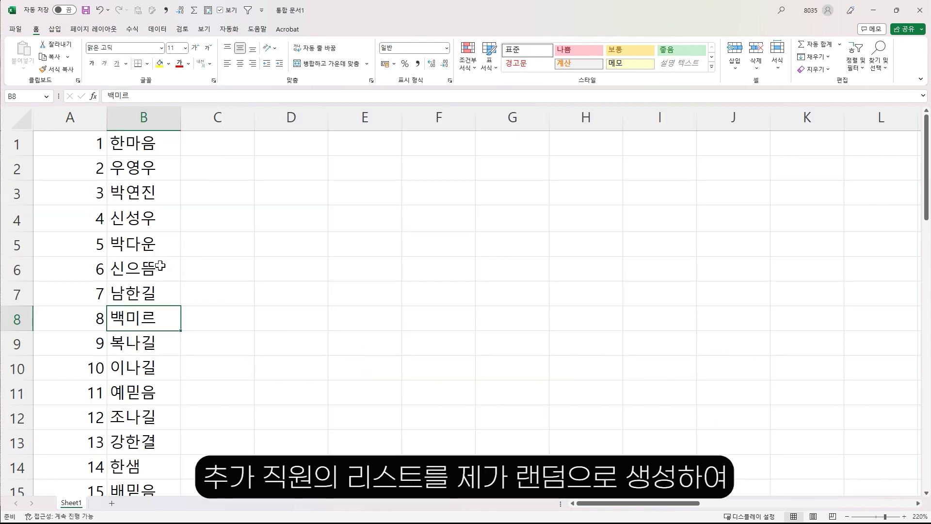
- Look through the employee names filled down column B and return to cell B1
scroll(150, 270, down, 9)
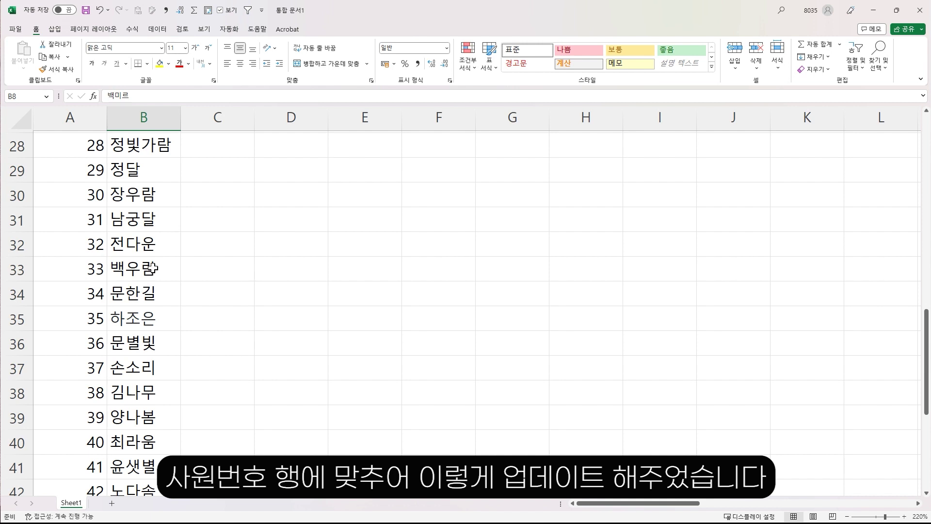
scroll(164, 266, up, 9)
click(157, 142)
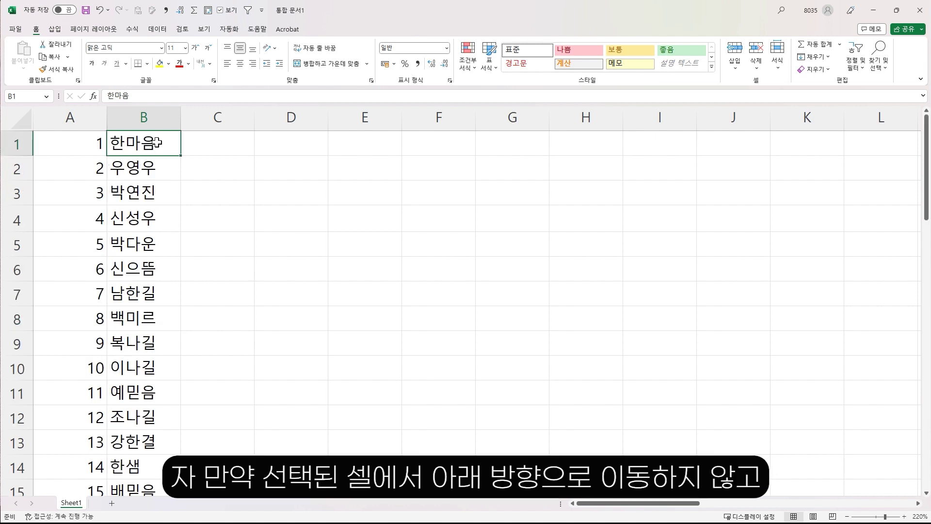
- Move the cell selection along row 1 from B1 to E1, back to A1, and forward to B1
key(Right)
key(Right)
key(Right)
key(Left)
key(Left)
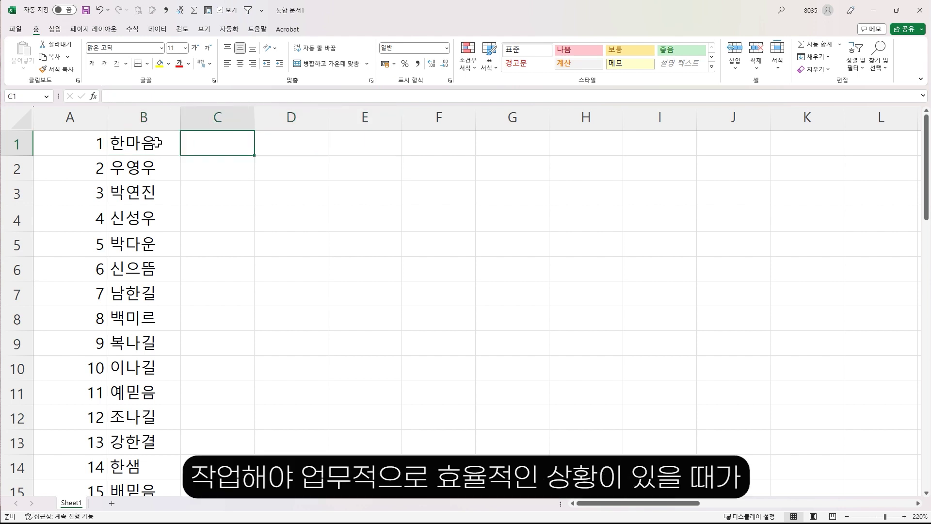
key(Left)
key(Left)
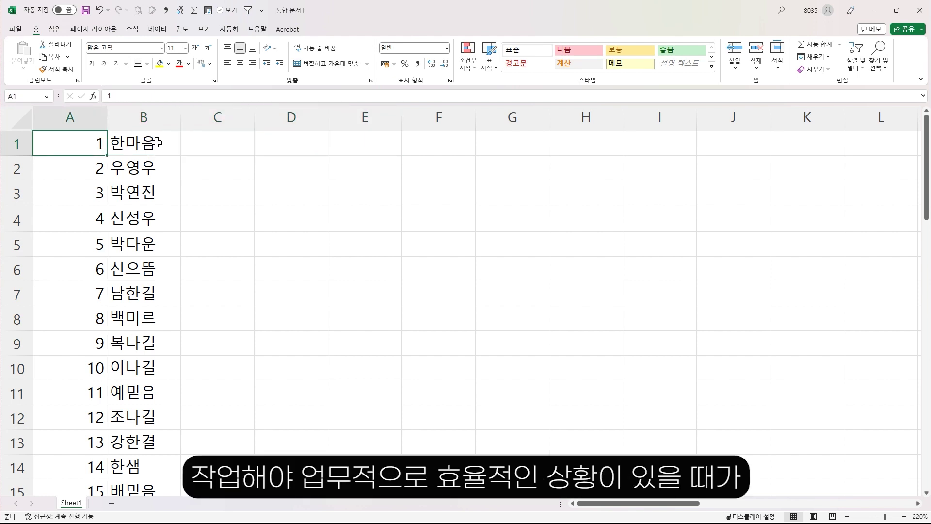
key(Tab)
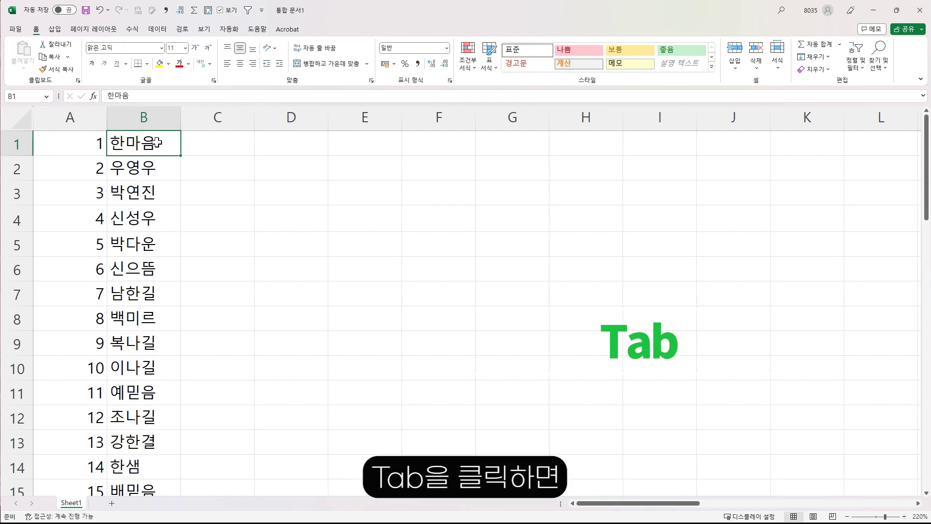
- Move the cell selection along row 1 from B1 to F1 and back to C1
key(Tab)
key(Tab)
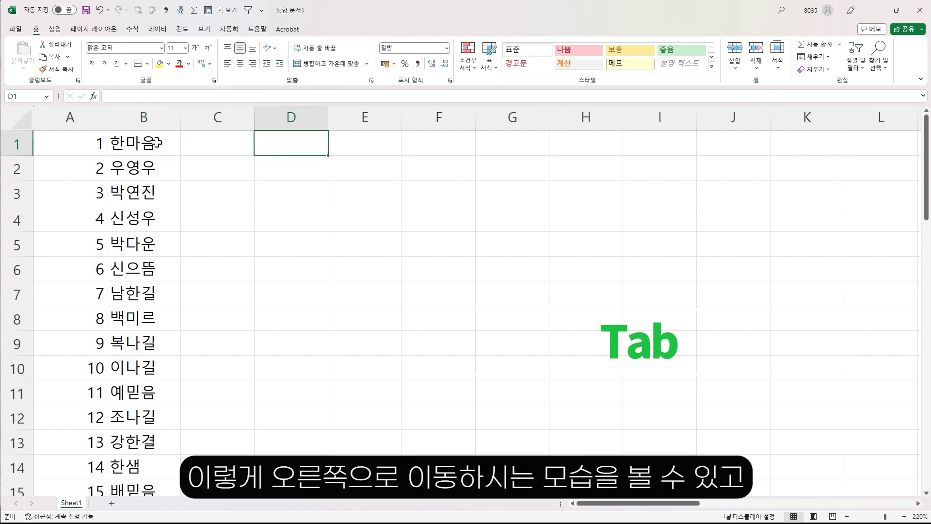
key(Tab)
key(Tab)
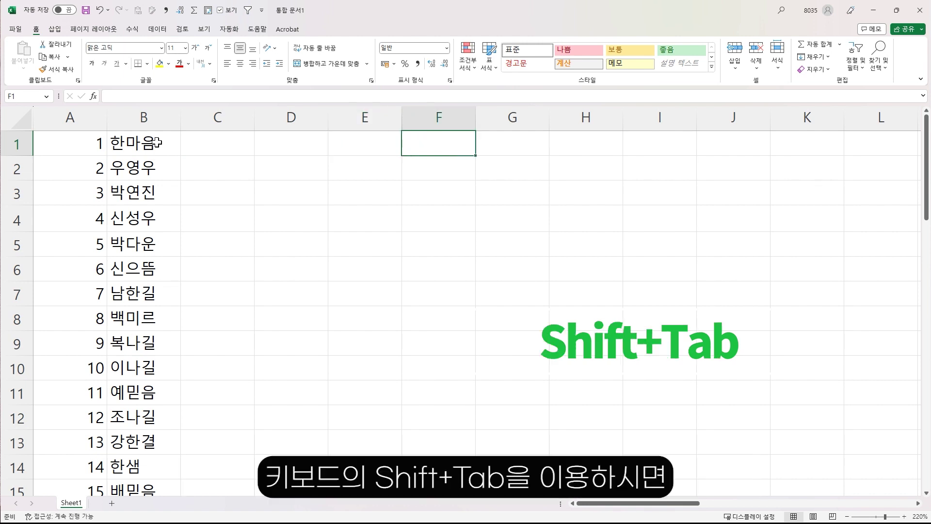
key(shift+Tab)
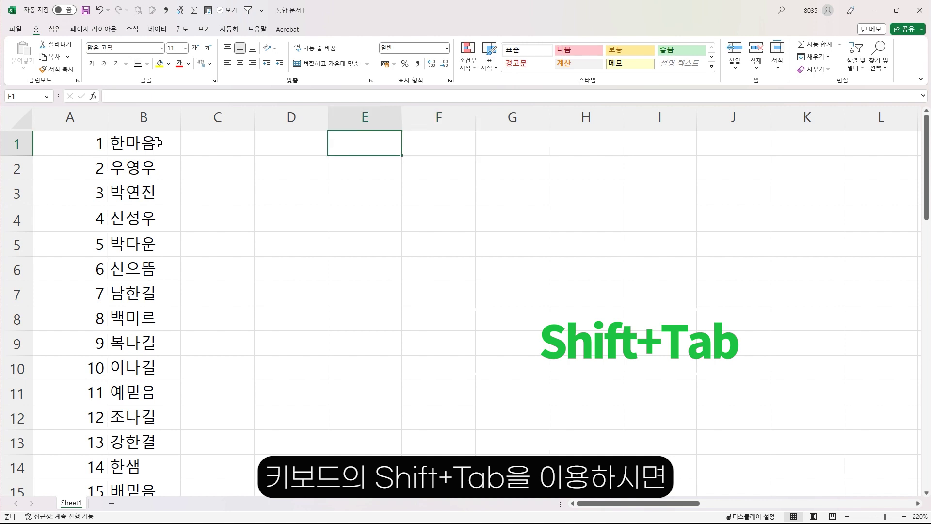
key(shift+Tab)
key(shift+Tab)
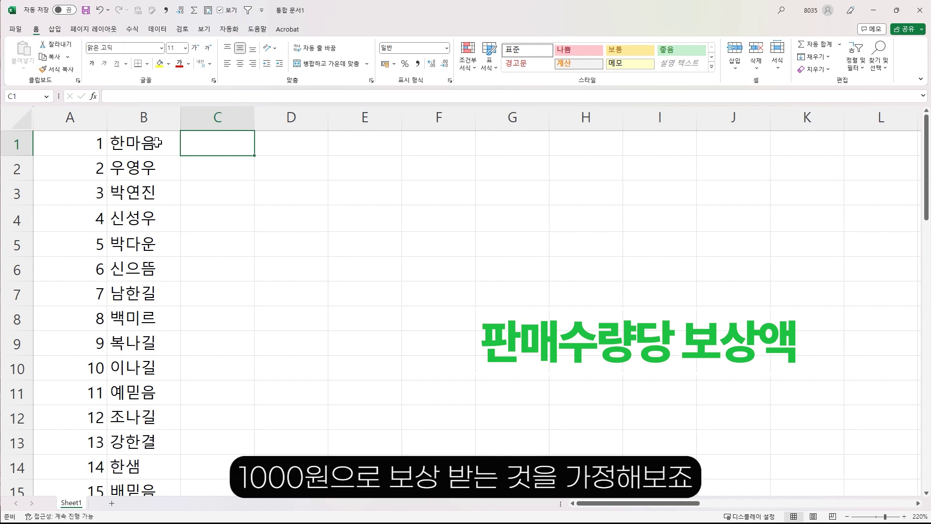
- Enter 1000 in C1 and 500 in D1
text(1000)
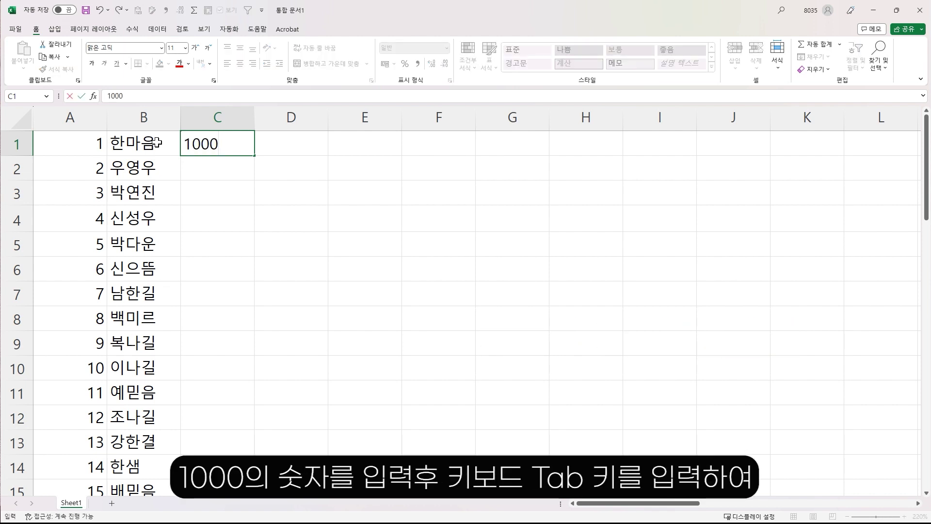
key(Tab)
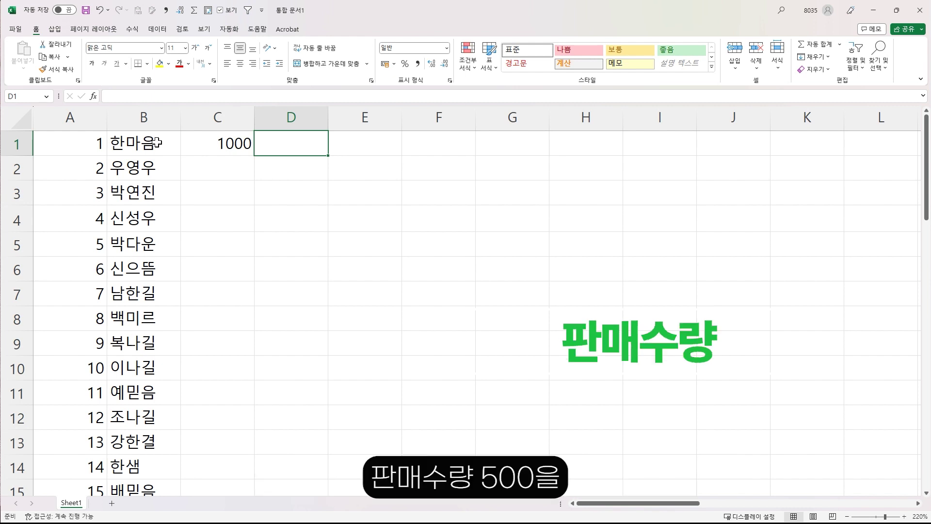
text(500)
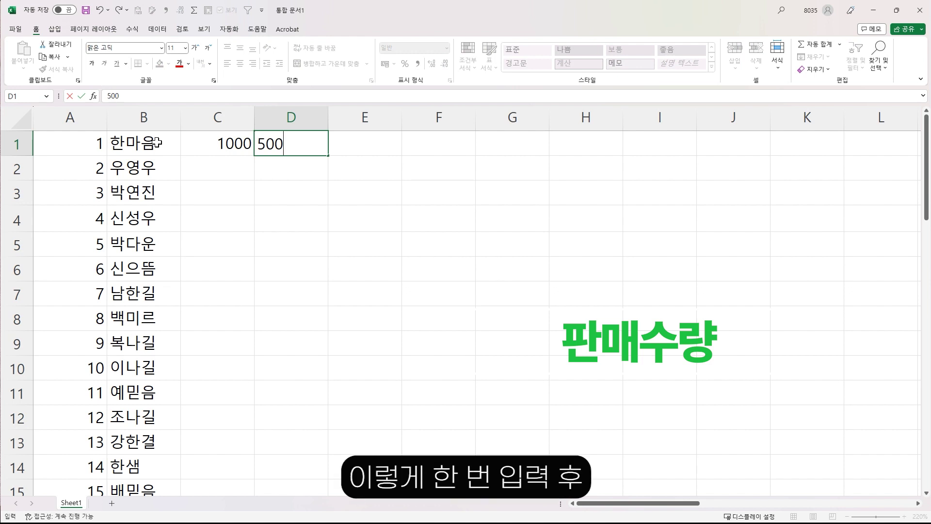
key(Return)
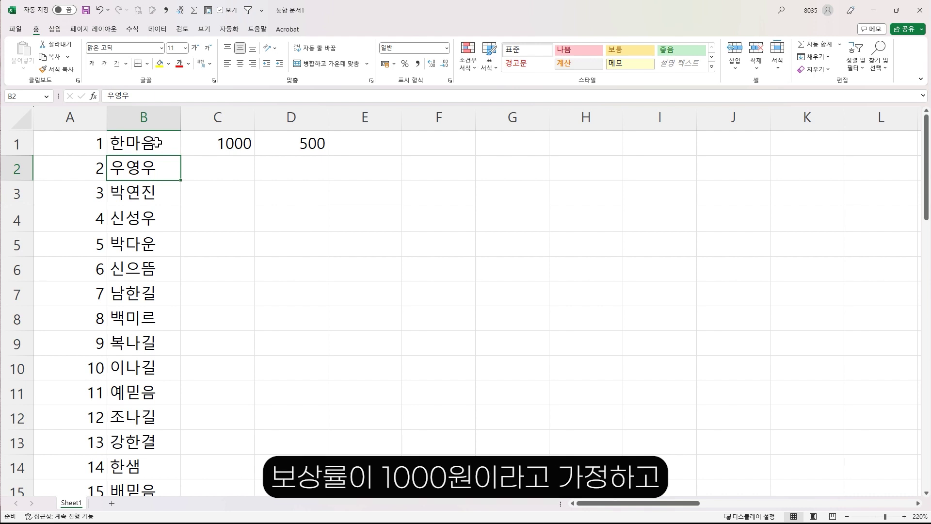
- Copy the value in C1 to C2 and clear the copy marker
key(Right)
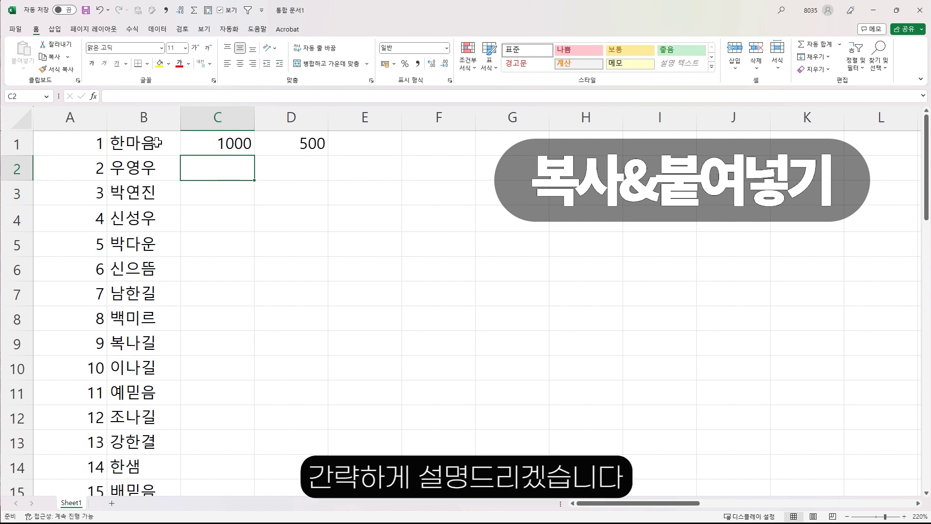
click(246, 142)
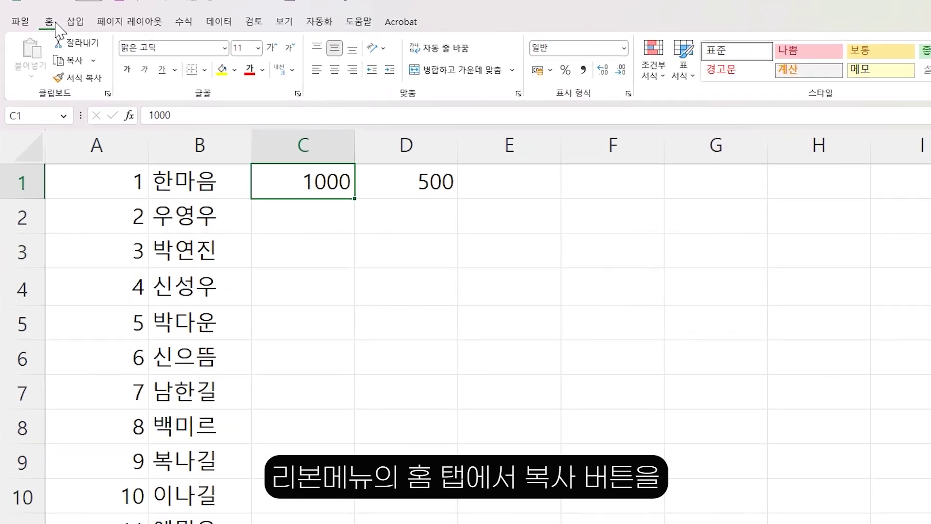
click(63, 59)
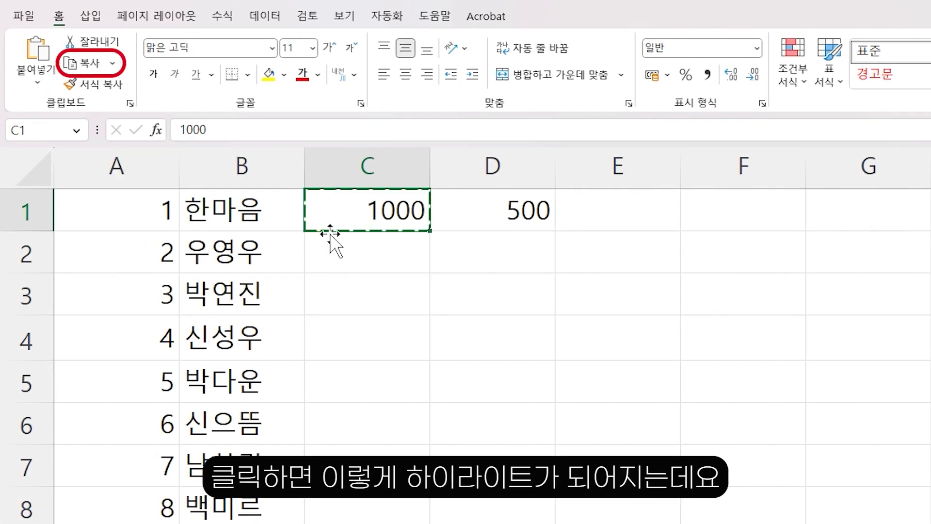
click(327, 259)
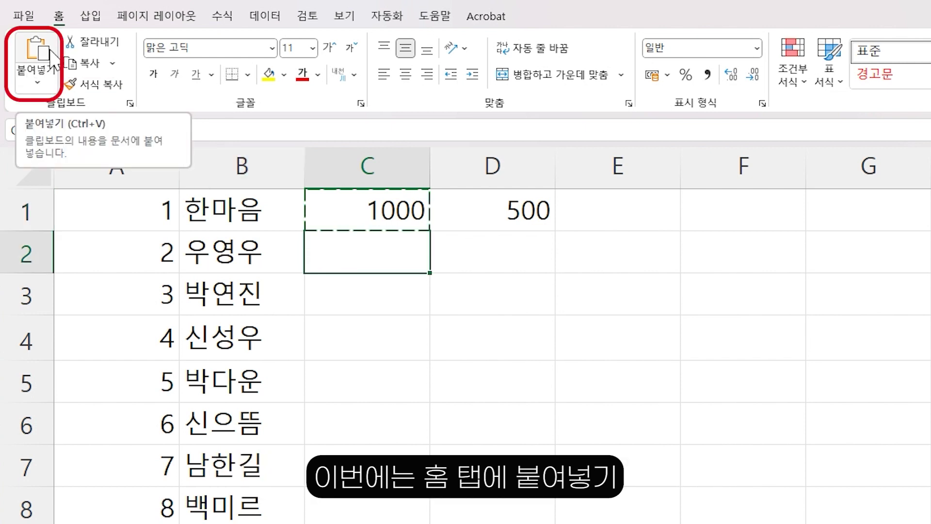
click(51, 51)
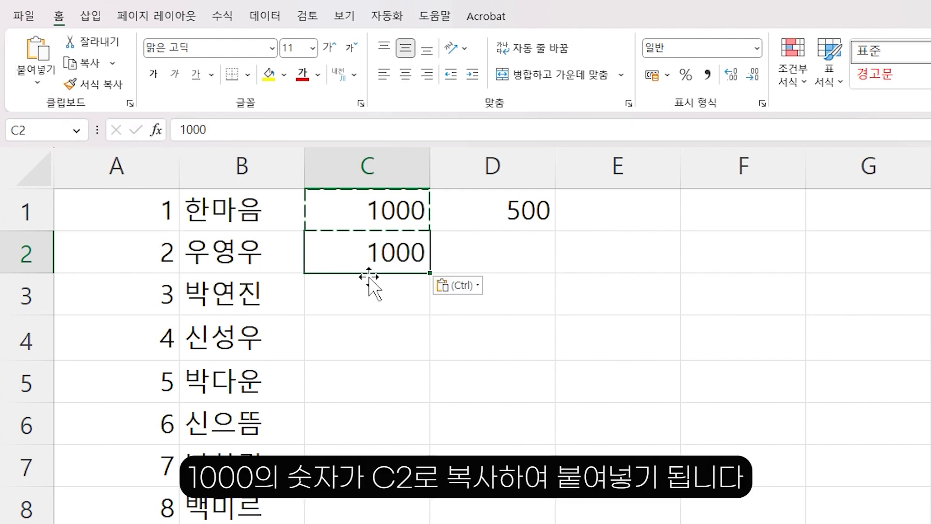
key(Escape)
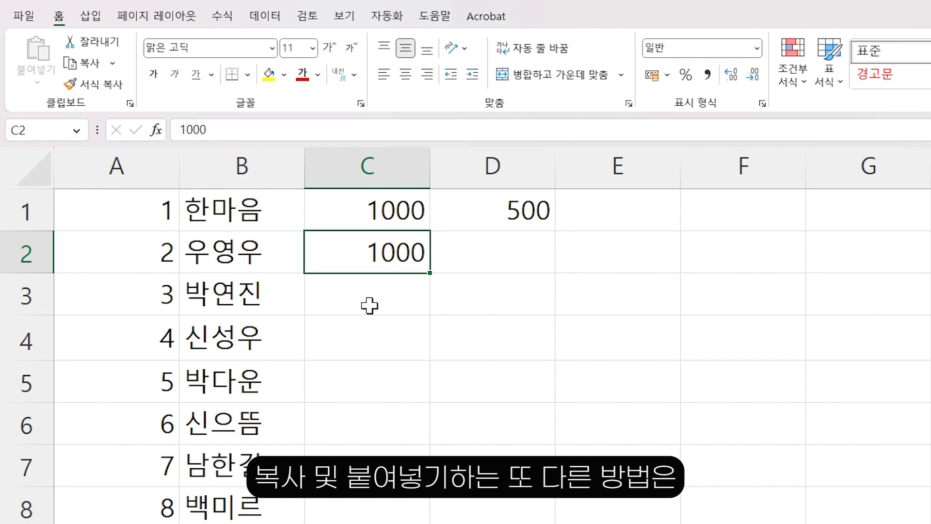
- Copy the value in C2 and paste it into C3
right_click(387, 259)
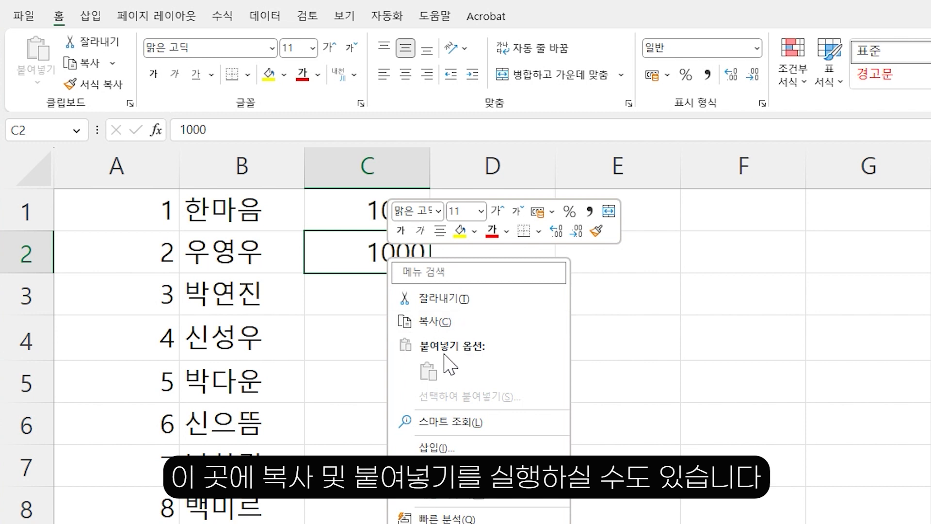
click(377, 265)
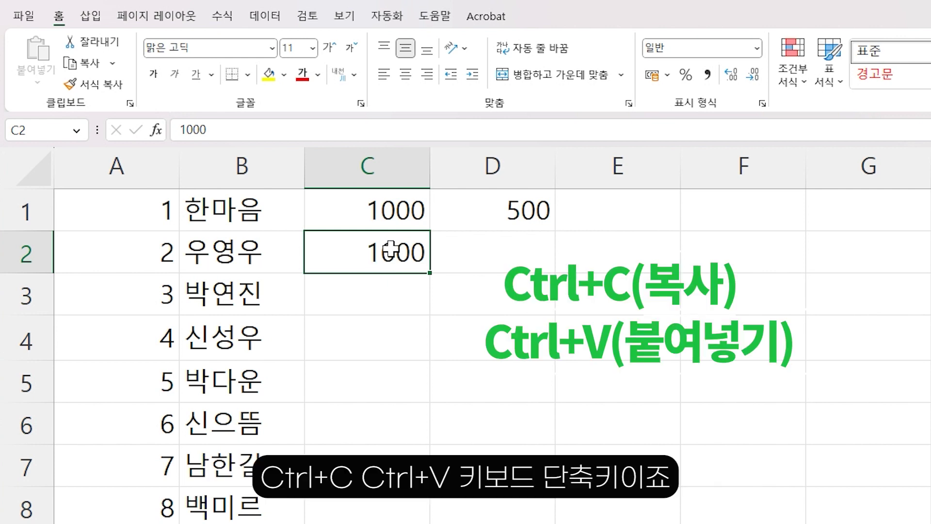
key(ctrl+c)
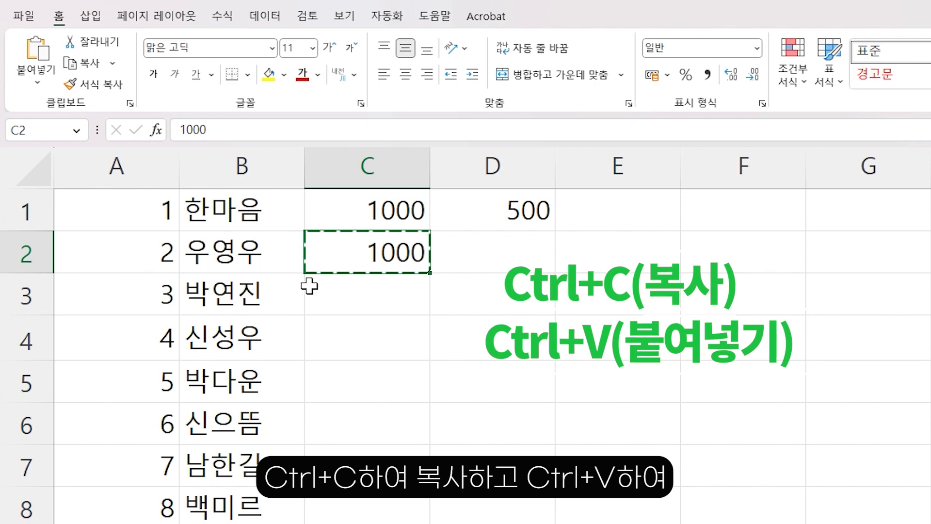
click(391, 294)
key(ctrl+v)
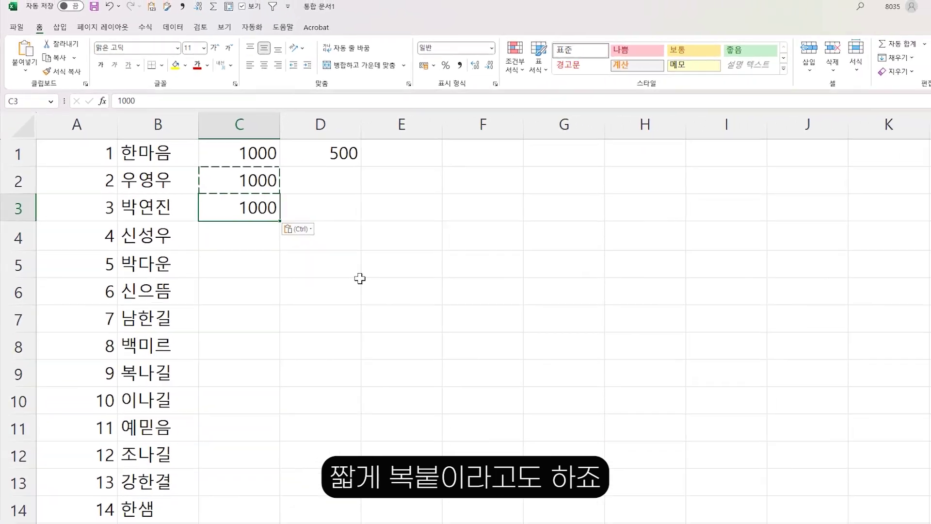
- Copy the value in C3 and open Paste Special for cell C4
key(ctrl+c)
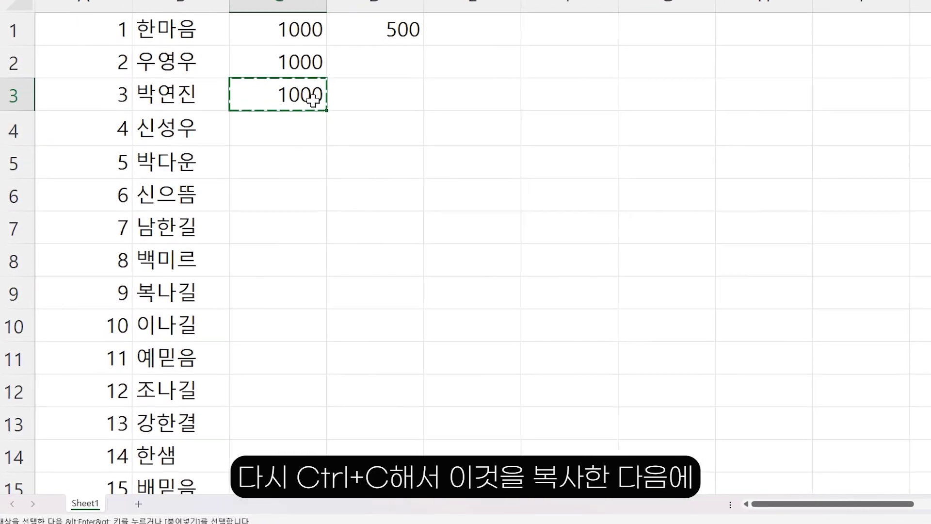
click(309, 125)
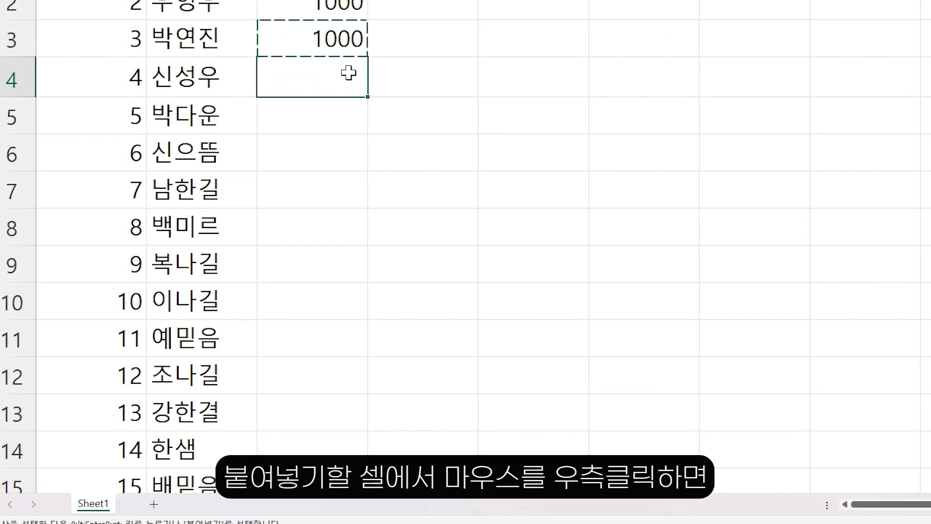
right_click(349, 74)
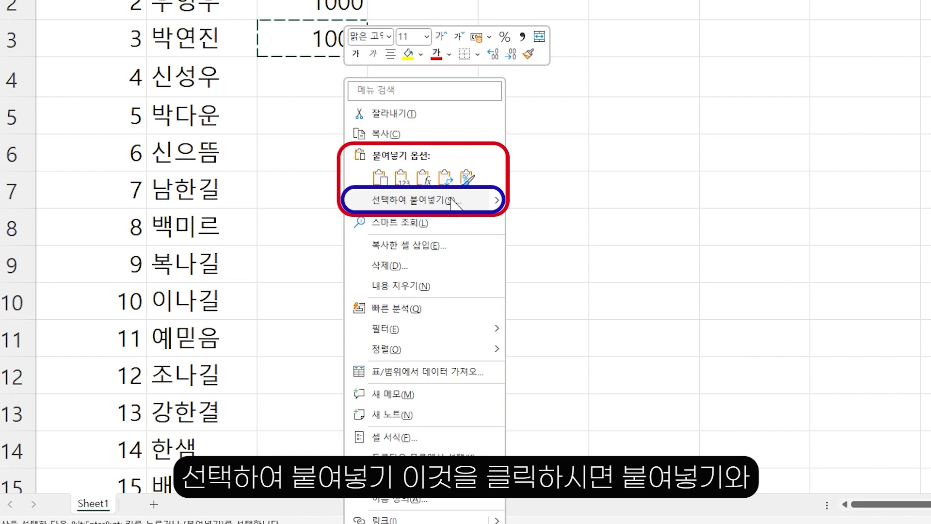
click(451, 200)
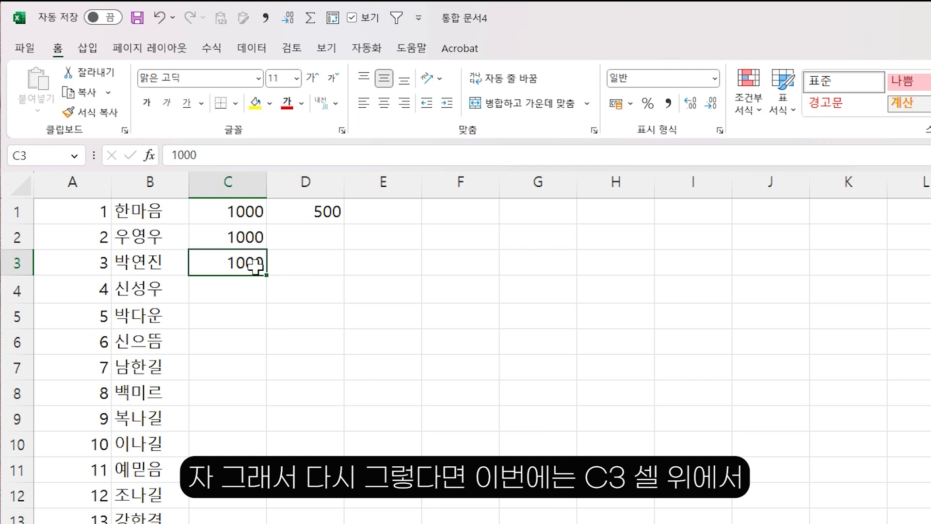
- Copy the value in C3 again and paste it into C4
key(ctrl+c)
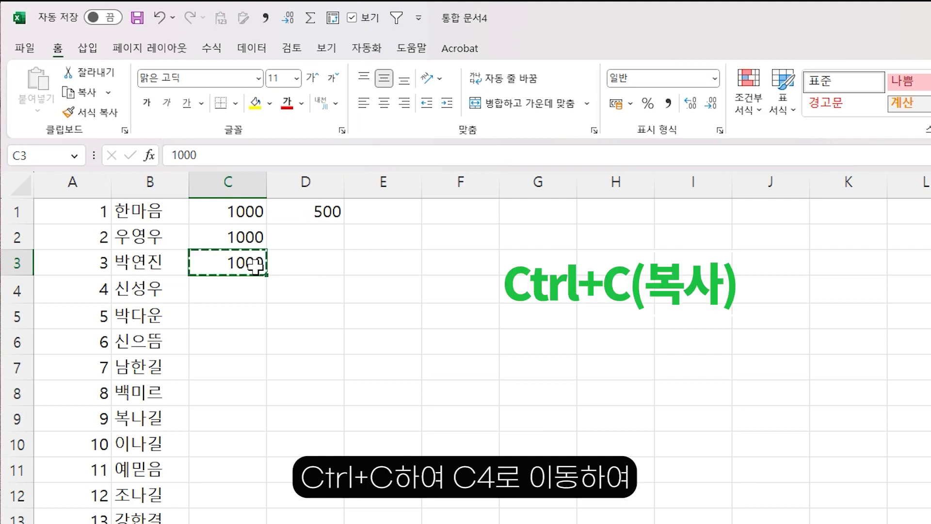
key(Down)
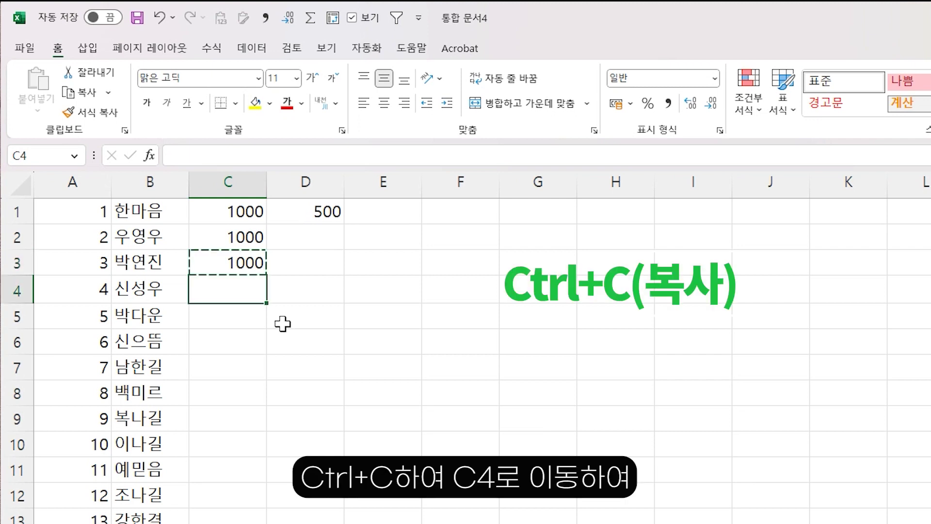
key(ctrl+v)
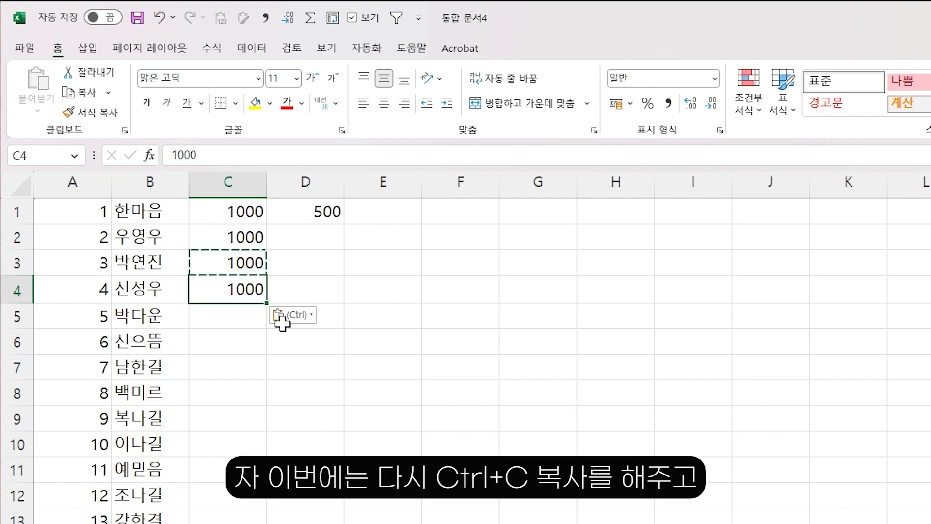
- Copy the value in C4 into the range C5:C7 and clear the copy marker
key(ctrl+c)
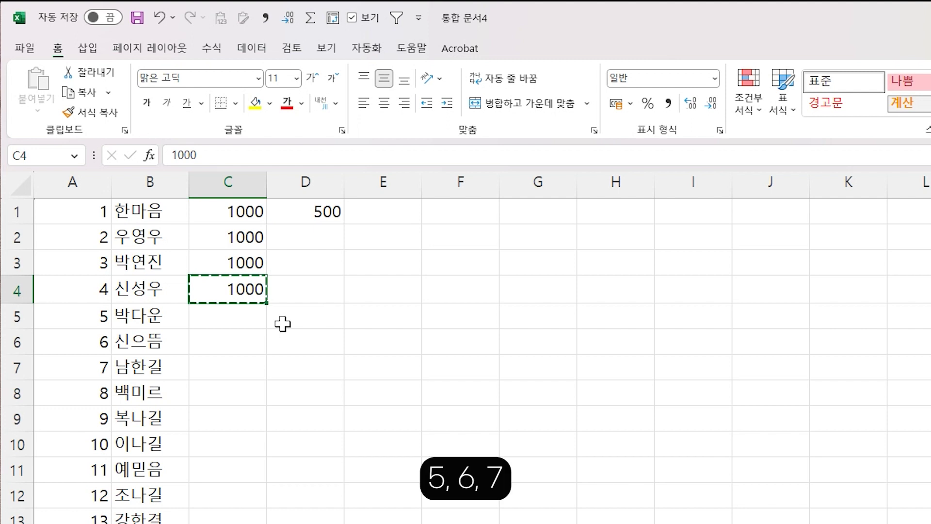
key(Down)
key(shift+Down)
key(shift+Down)
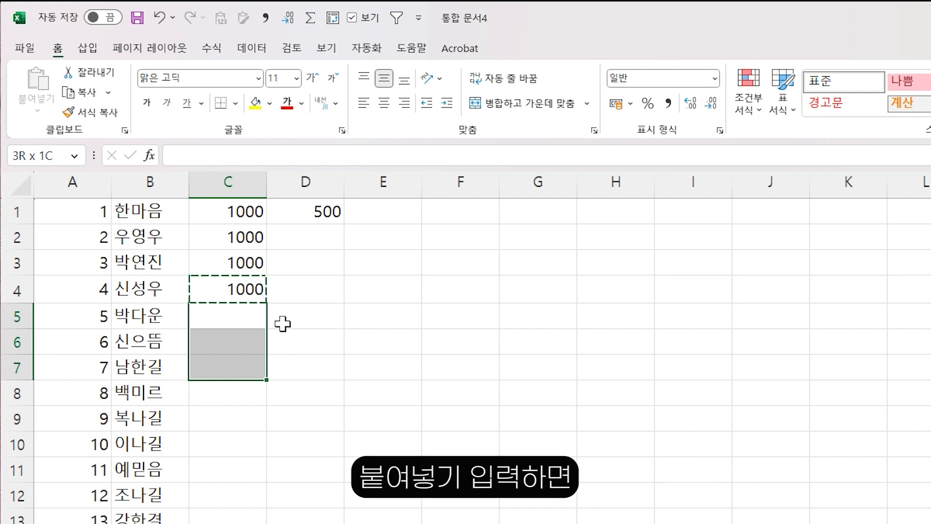
key(ctrl+v)
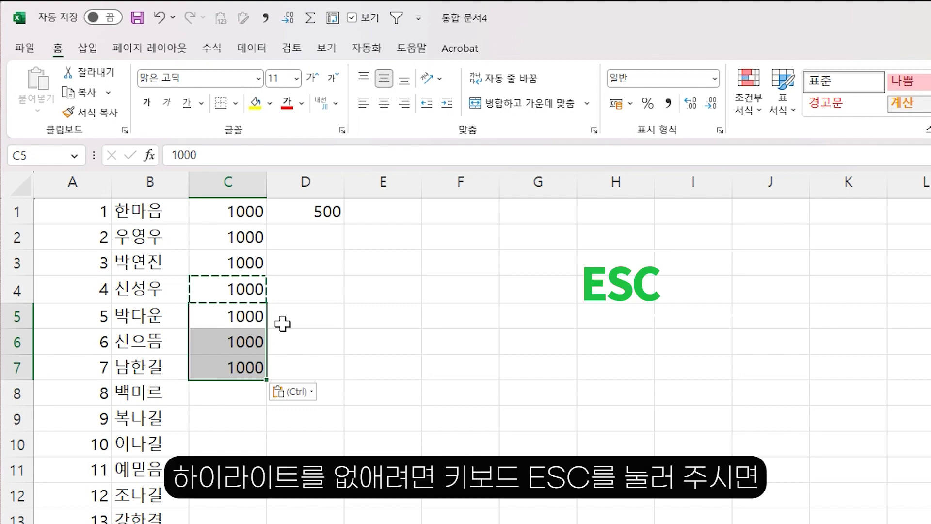
key(Escape)
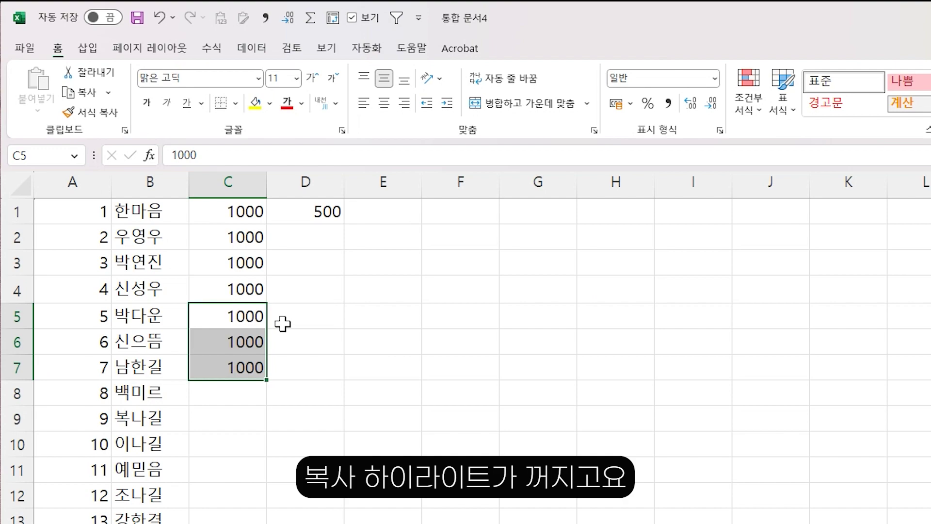
- Select C1:C7 and AutoFill the value 1000 down column C to row 50
key(Down)
key(Down)
key(Down)
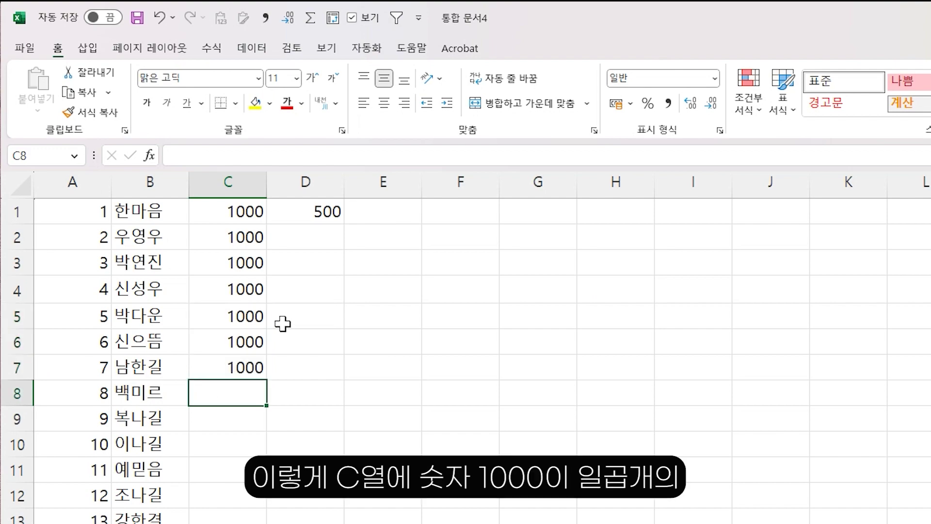
key(Up)
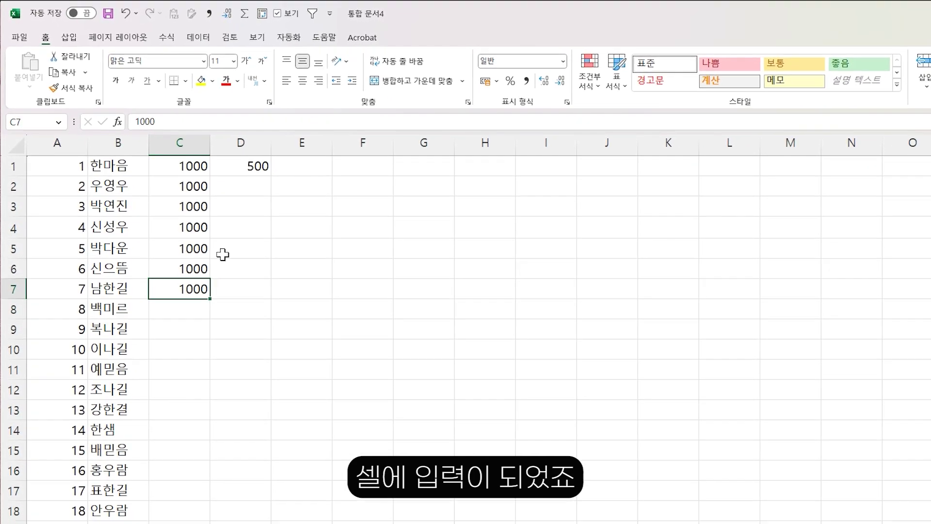
key(shift+Up)
key(shift+Up)
key(Down)
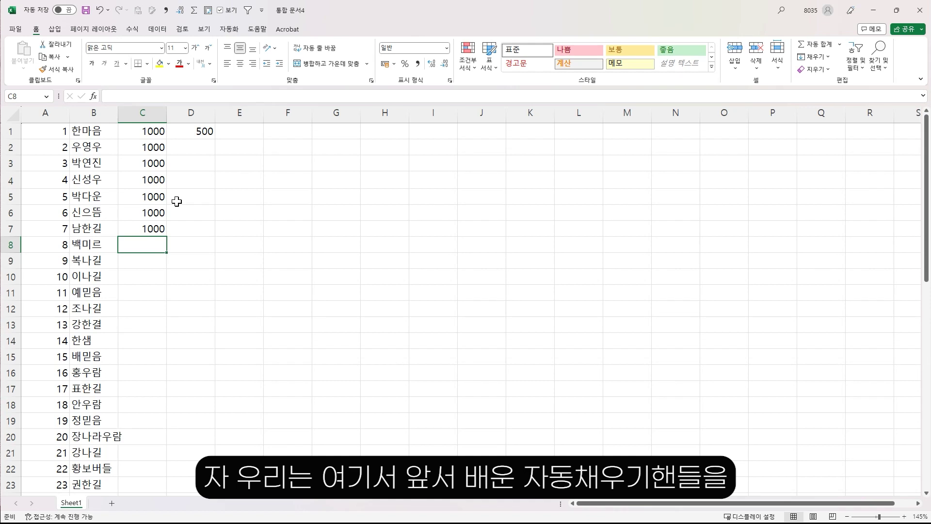
key(Up)
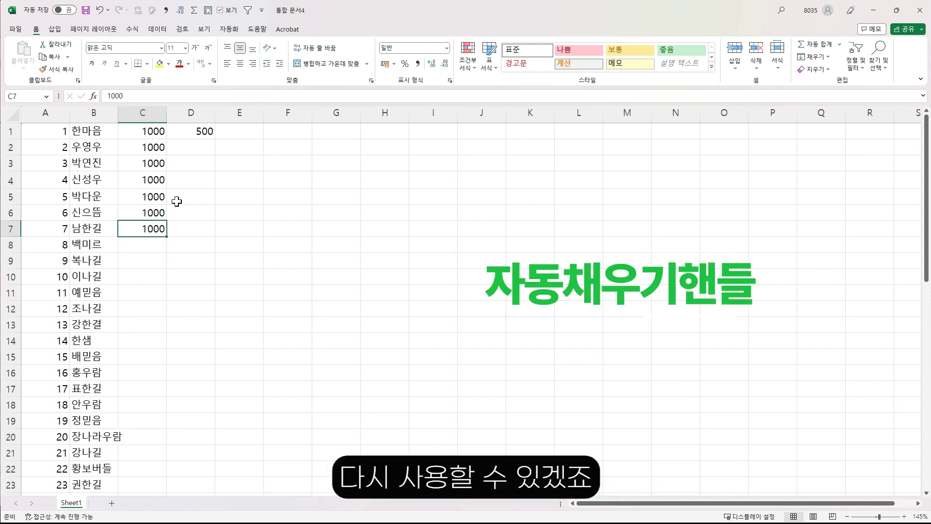
key(ctrl+shift+Up)
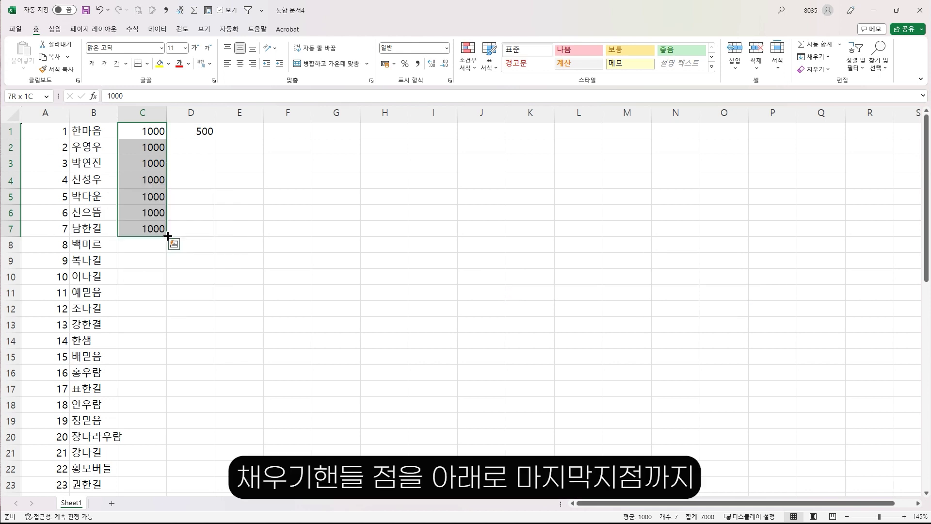
drag(165, 235, 155, 472)
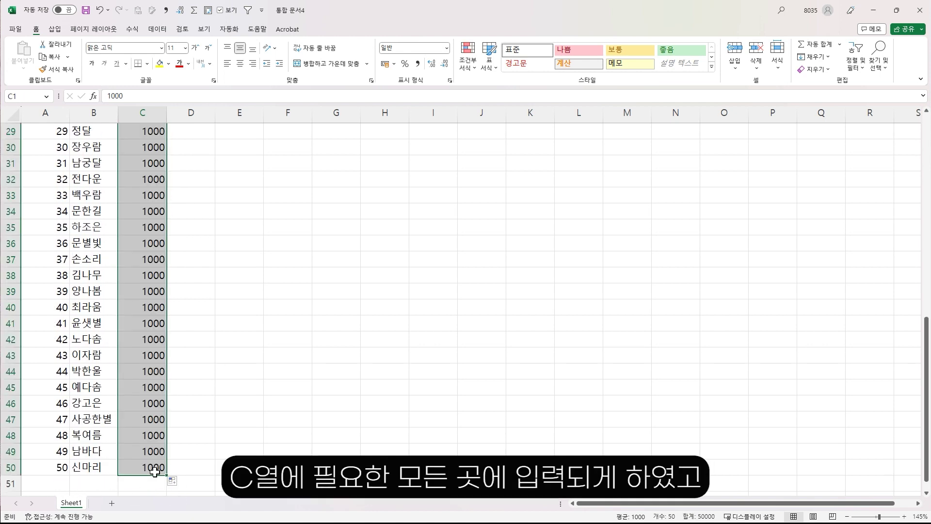
- Fill cell C1 with yellow and replace its value with 2000
key(Up)
key(Down)
key(Up)
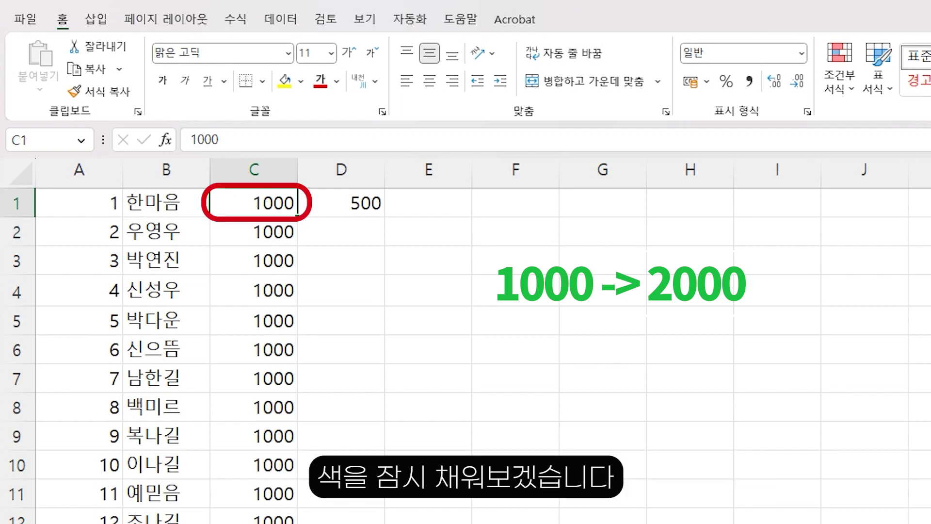
click(285, 80)
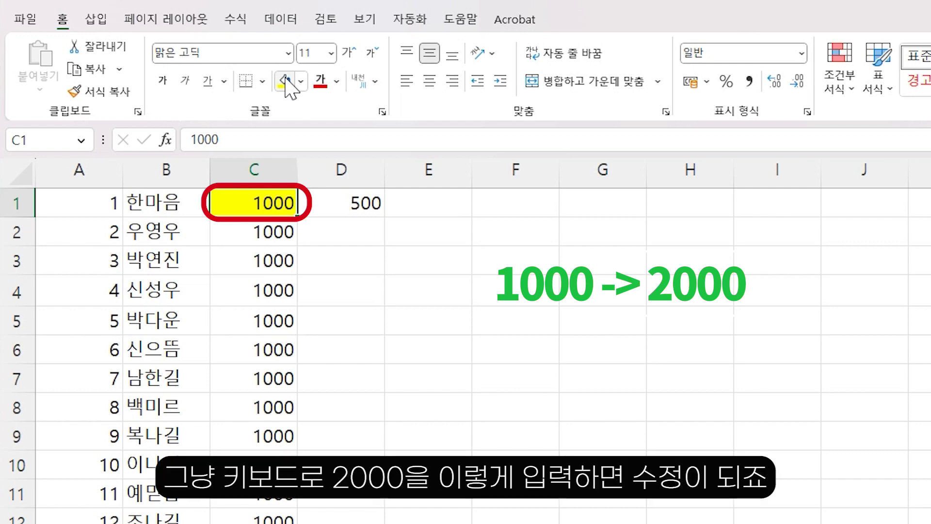
text(2000)
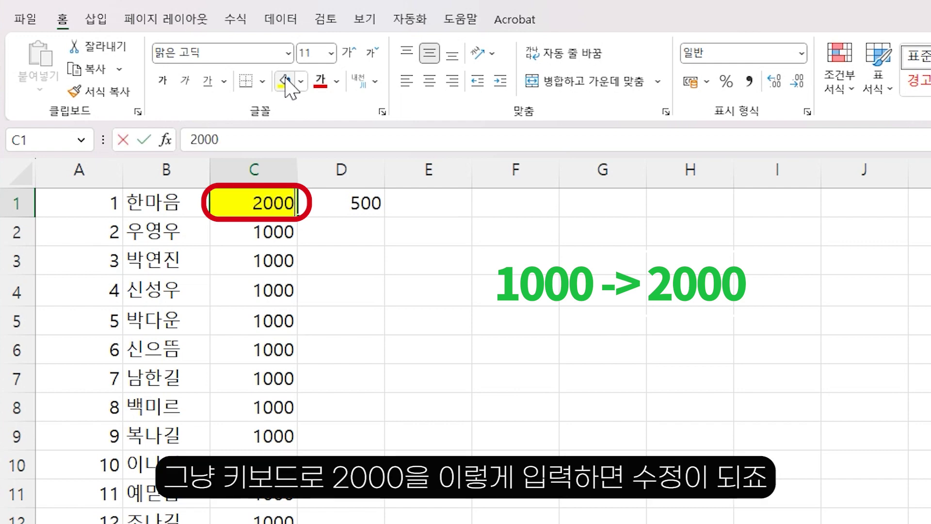
key(Return)
key(Up)
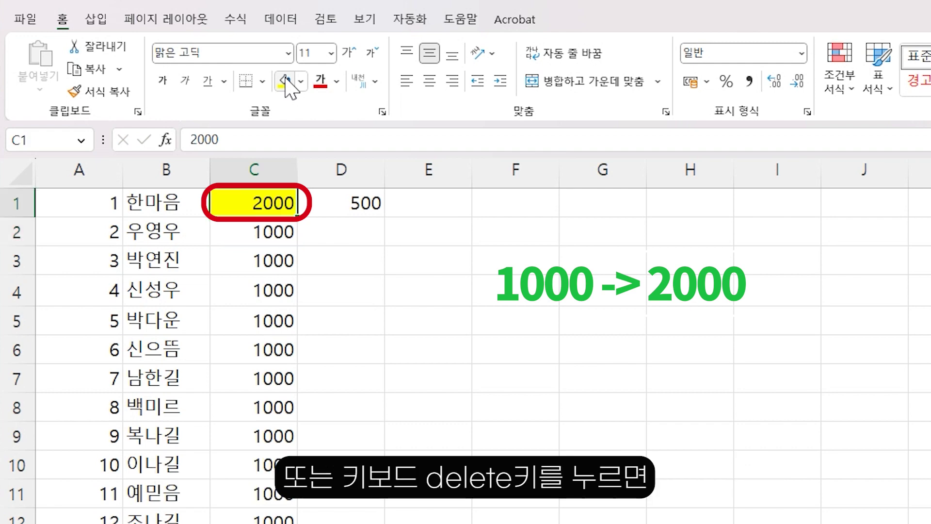
- Delete the contents of cell C1 and enter 2000 in the emptied cell
key(Delete)
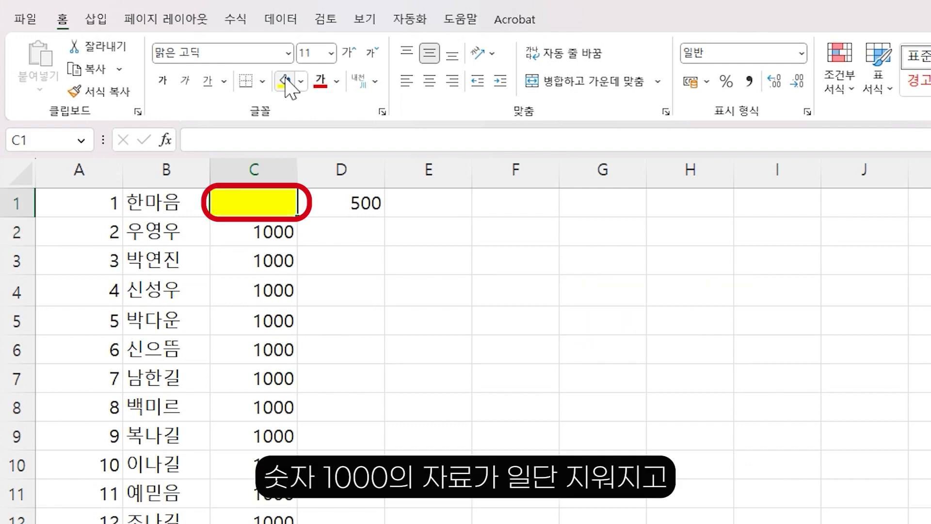
text(2000)
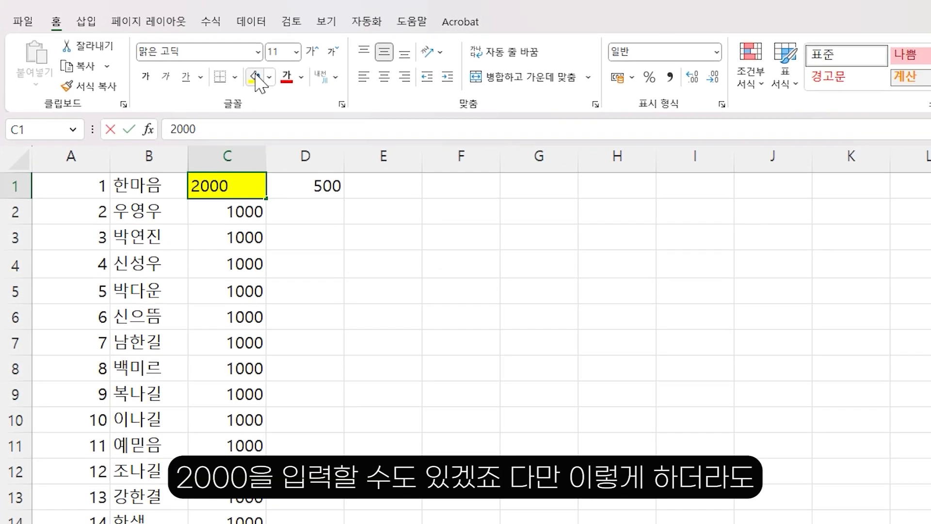
key(Return)
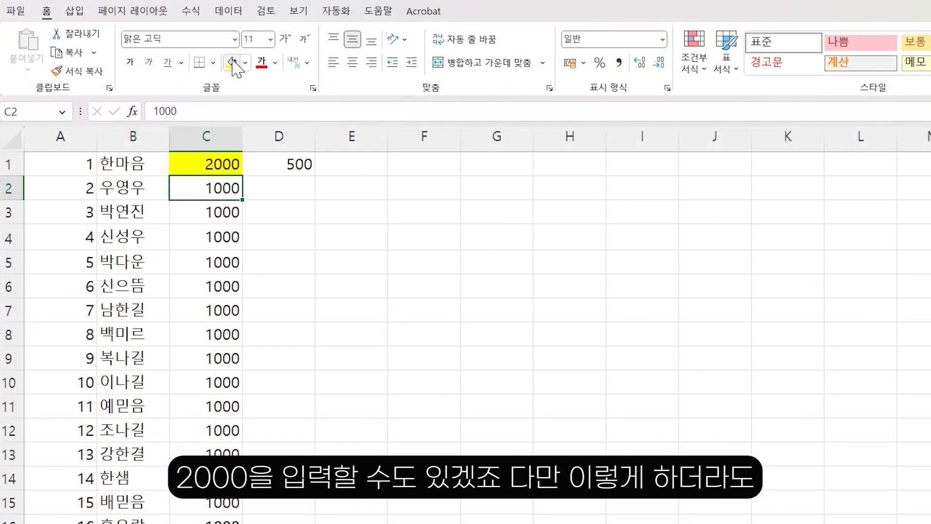
key(Up)
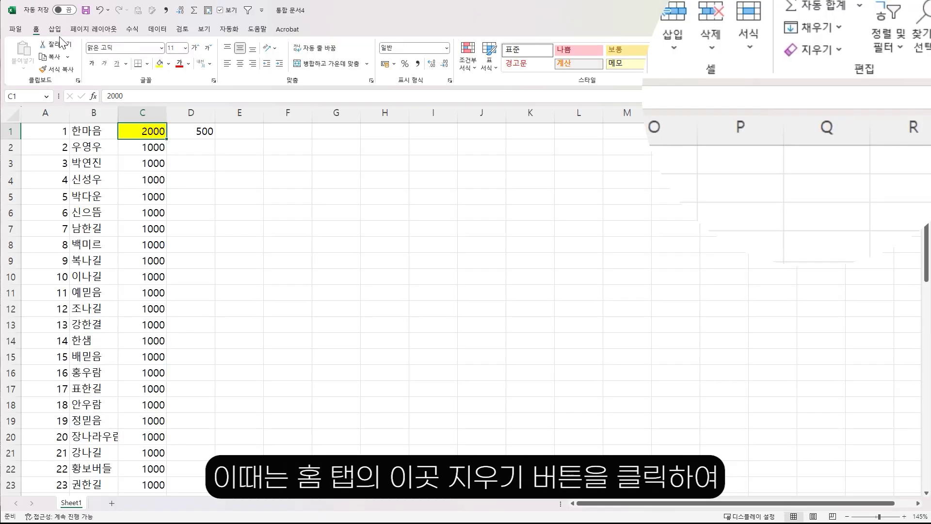
- Clear all contents and formatting from cell C1, and do the same for the range A6:C11
click(841, 52)
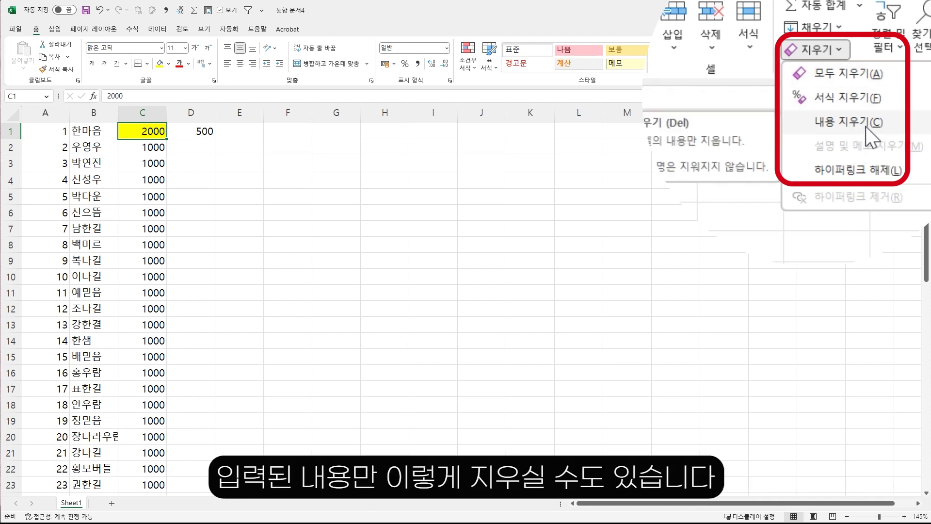
click(882, 80)
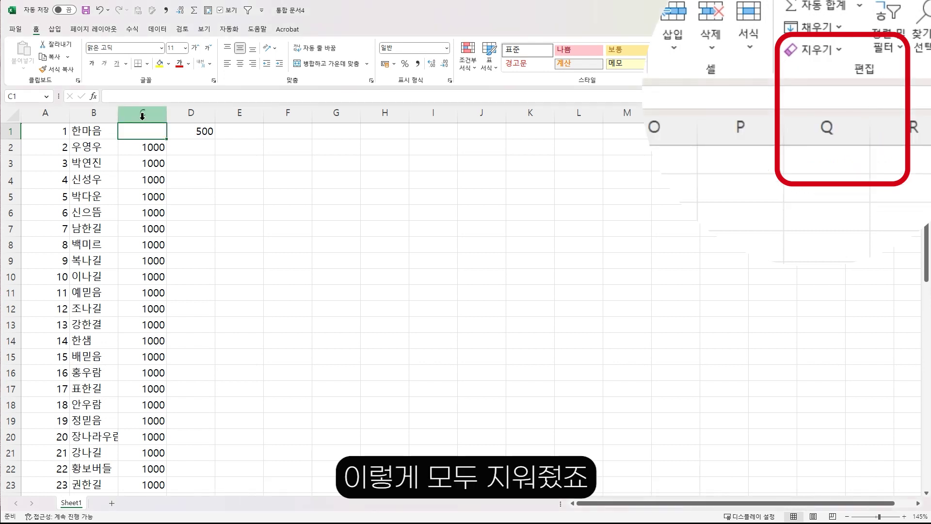
click(54, 211)
drag(54, 210, 130, 295)
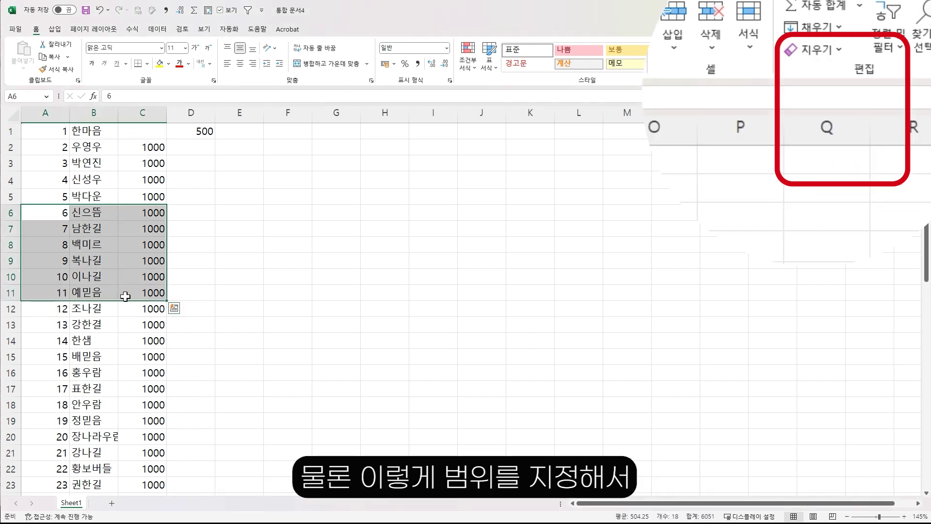
click(815, 50)
click(842, 76)
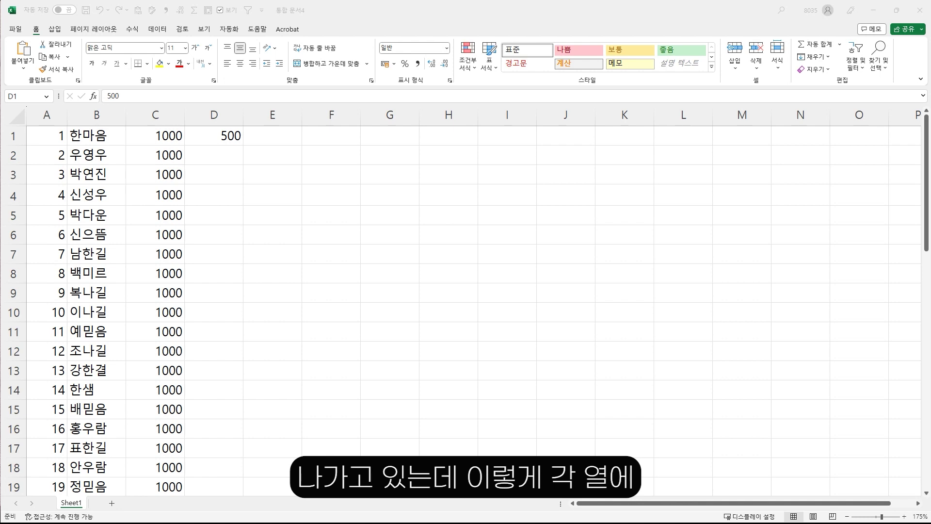
click(54, 115)
click(96, 115)
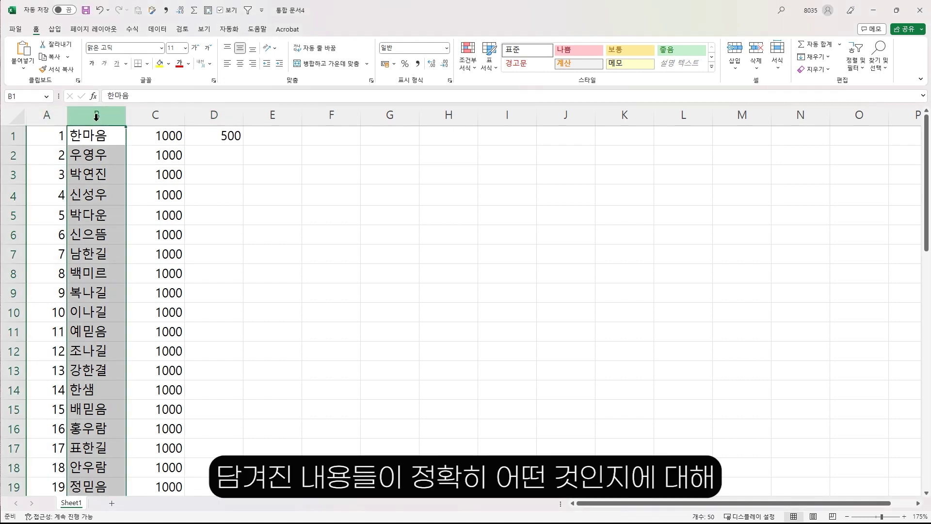
click(142, 115)
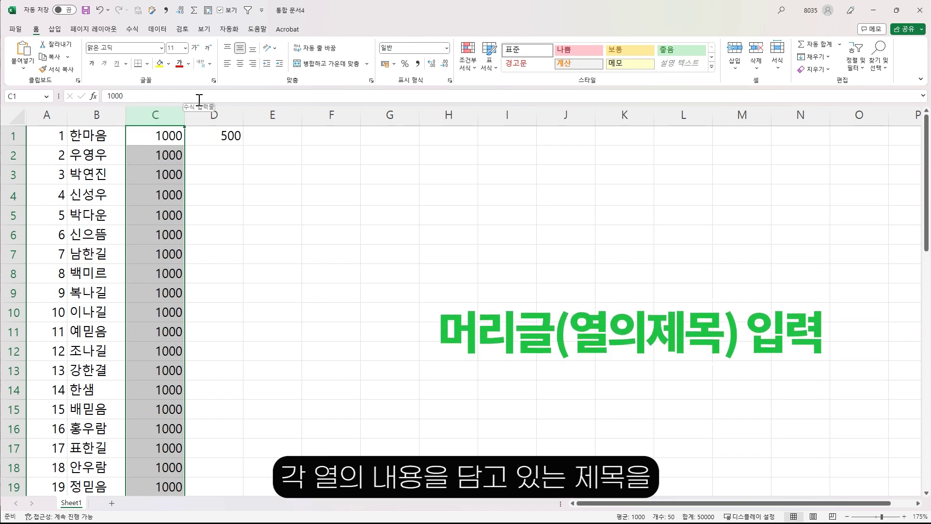
click(121, 134)
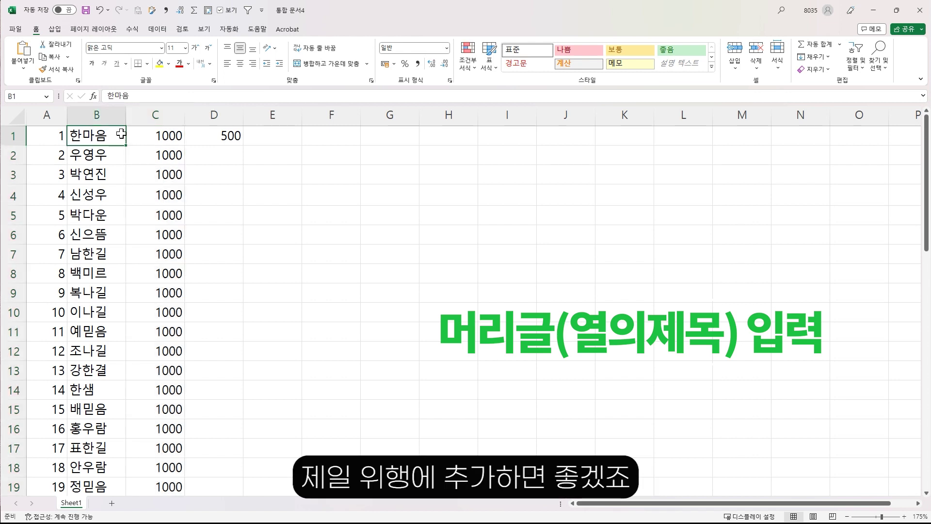
key(Down)
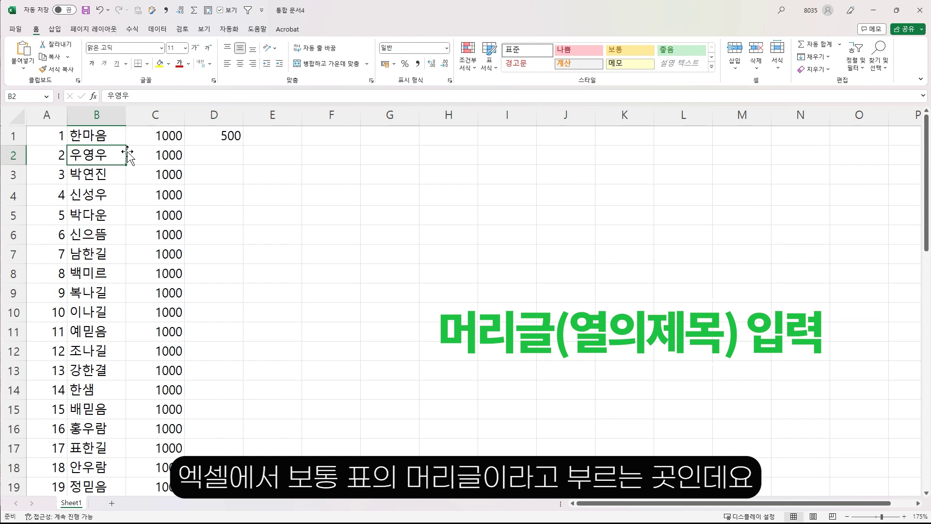
click(16, 137)
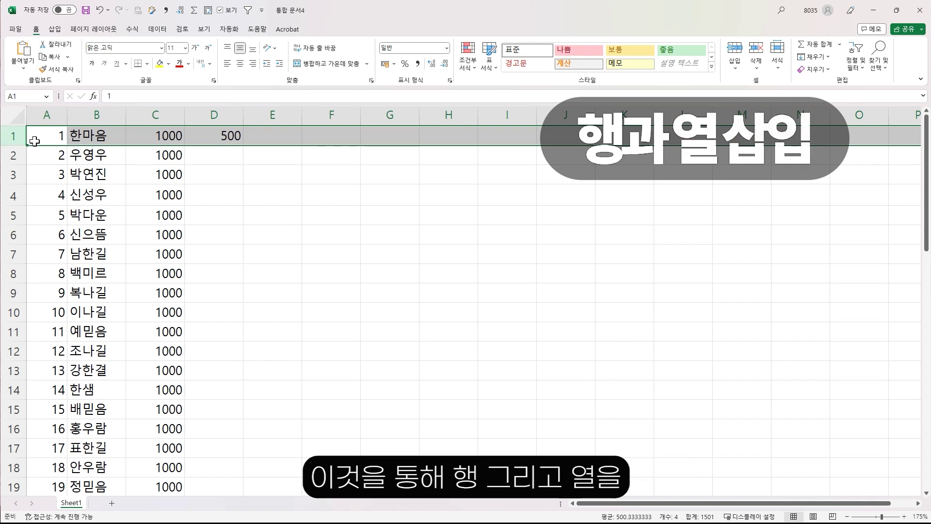
click(80, 115)
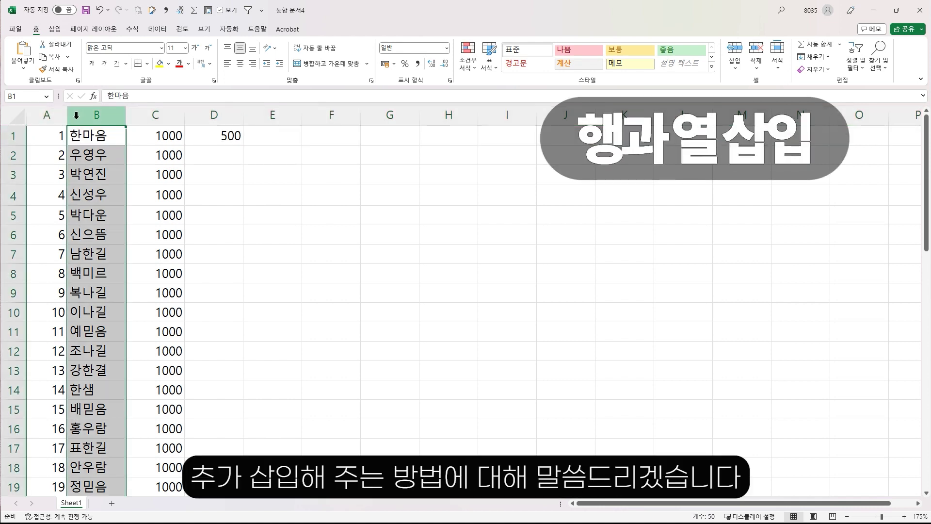
- Insert a blank row above row 1 of the employee list
click(107, 153)
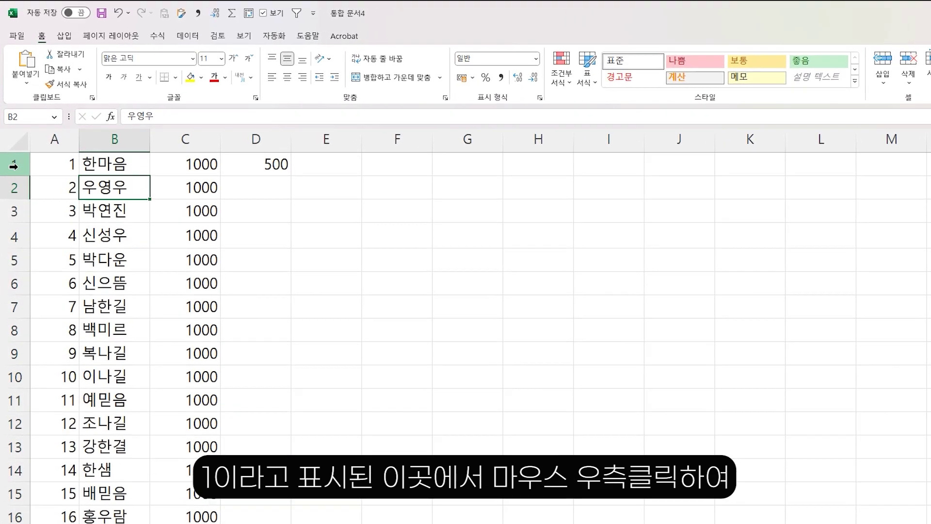
right_click(14, 165)
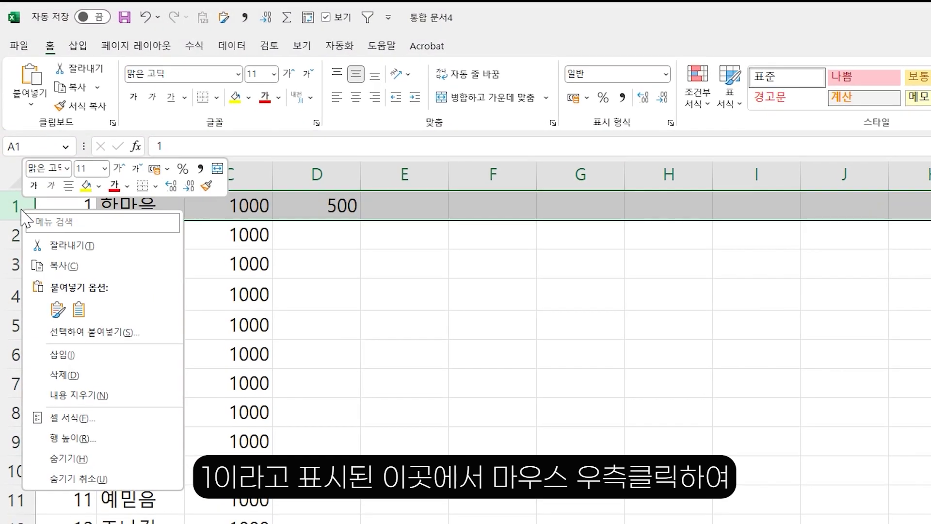
click(112, 355)
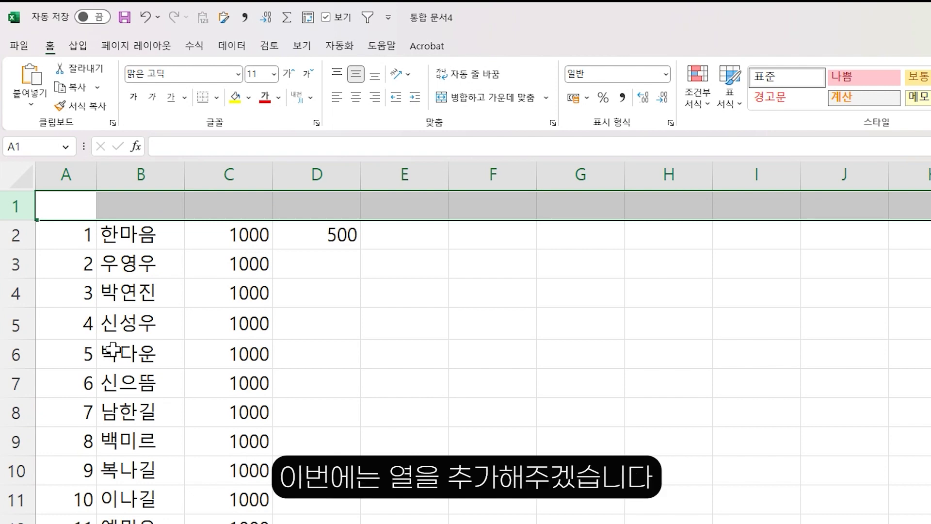
- Insert a blank column before column A and another before column D
right_click(81, 174)
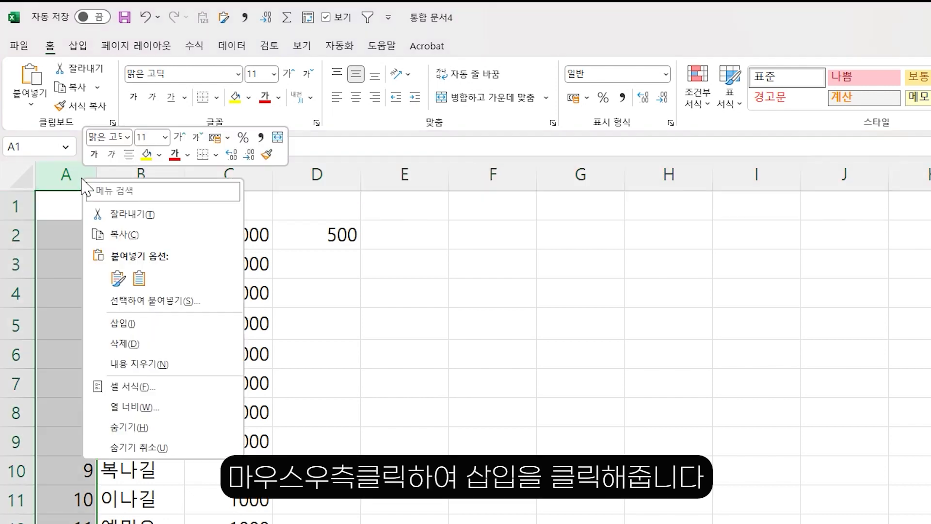
click(126, 322)
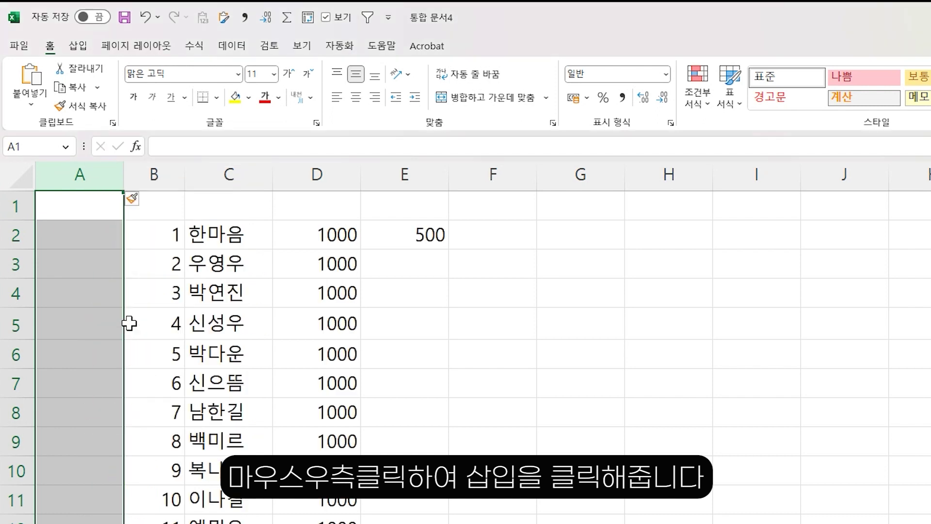
right_click(345, 187)
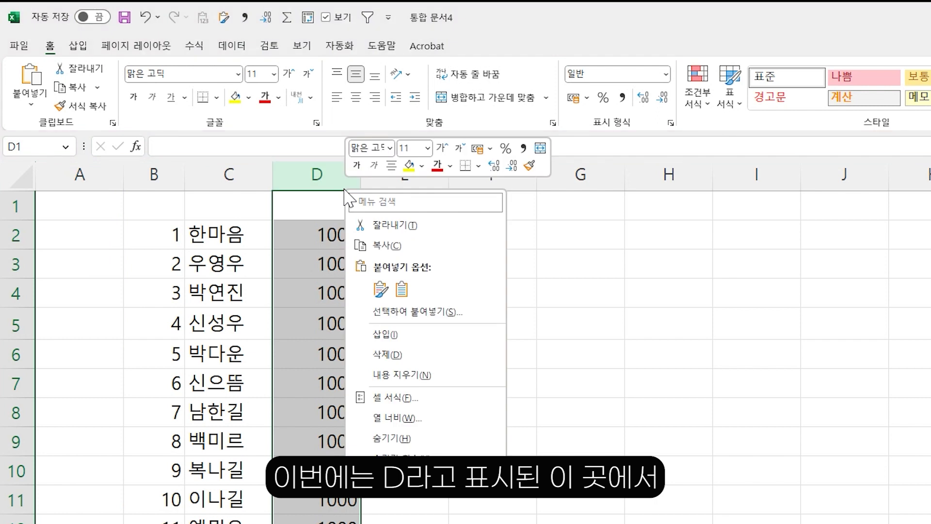
click(378, 335)
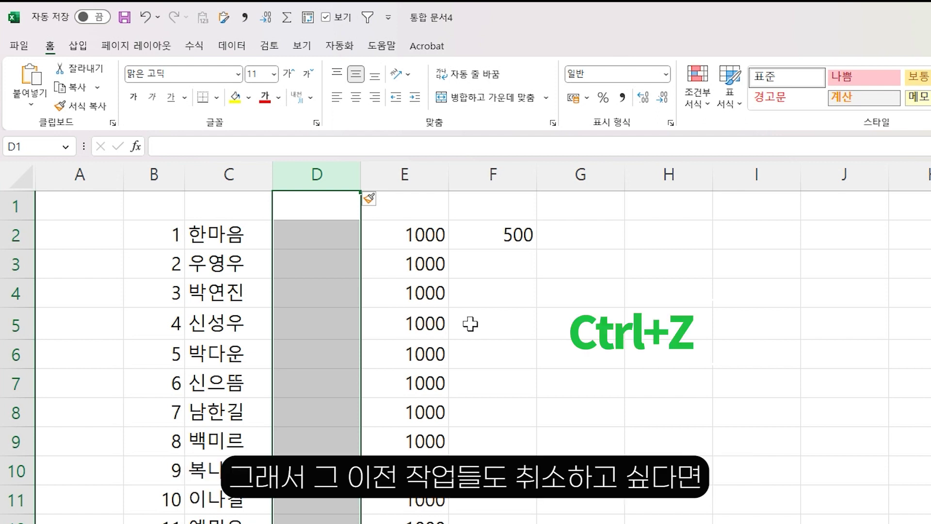
- Undo both column insertions while keeping the blank first row
key(ctrl+z)
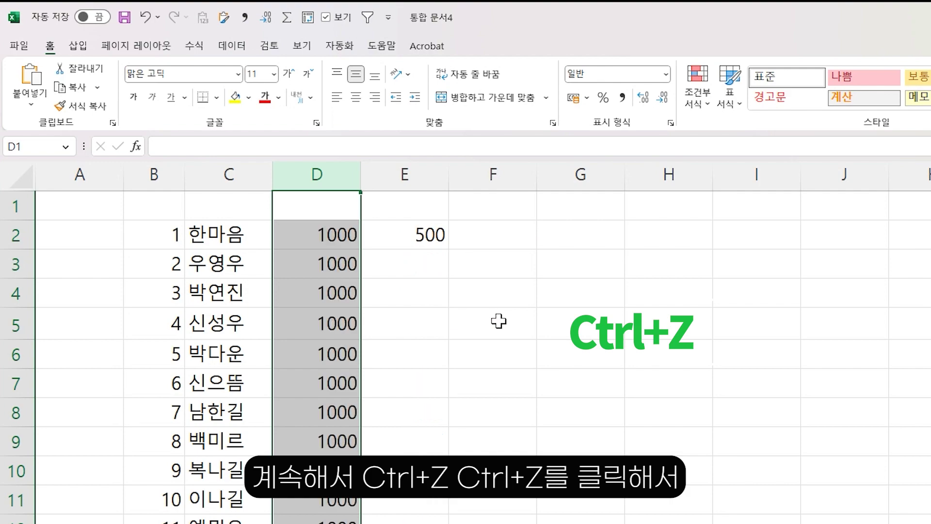
key(ctrl+z)
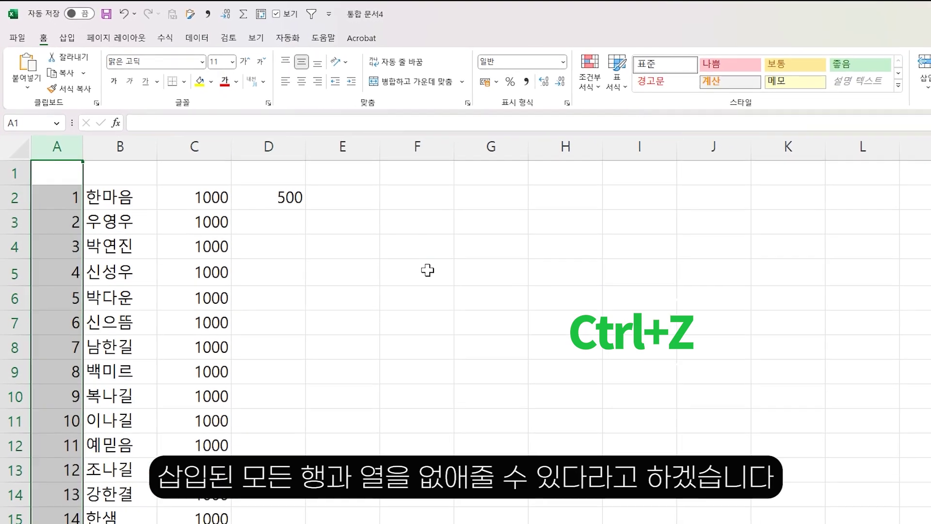
click(191, 167)
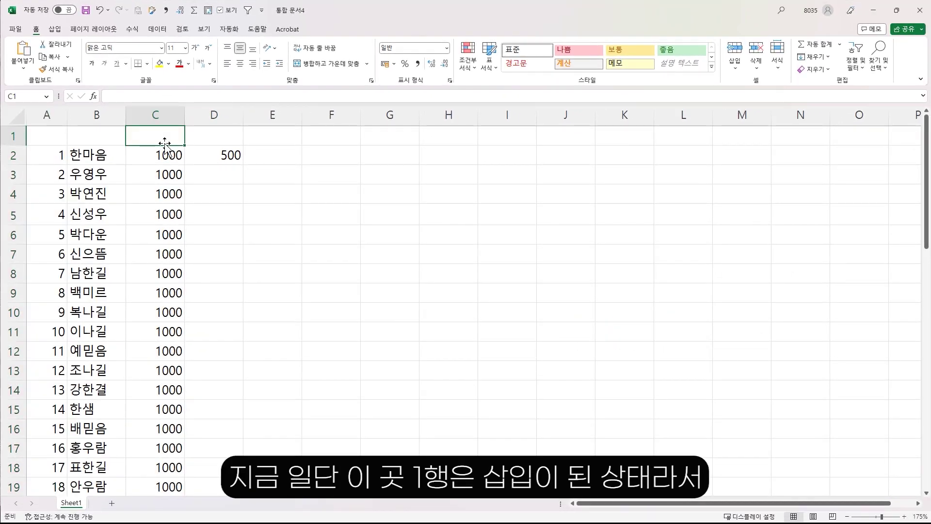
- Enter the headers 사원번호, 이름, 보상액/판매수량, 판매수량 and 총수당(합계) in cells A1 to E1
click(59, 138)
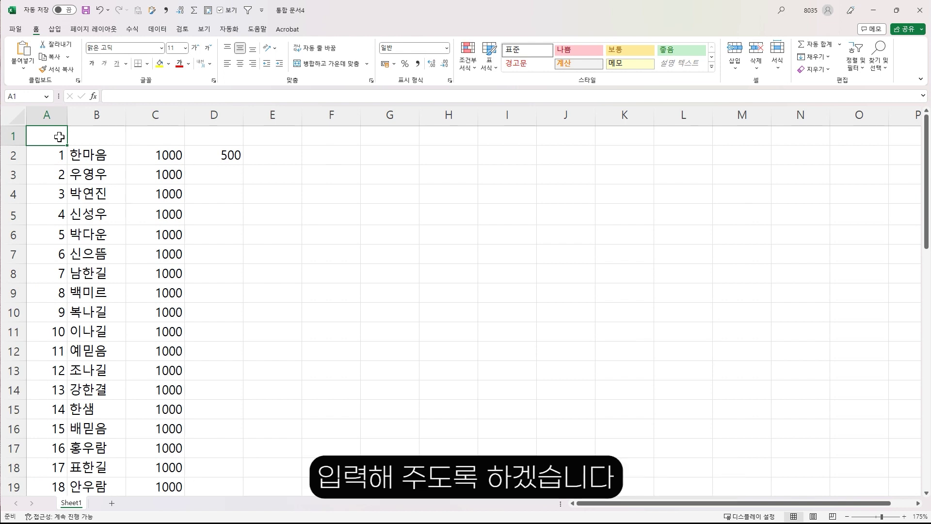
text(사원번호)
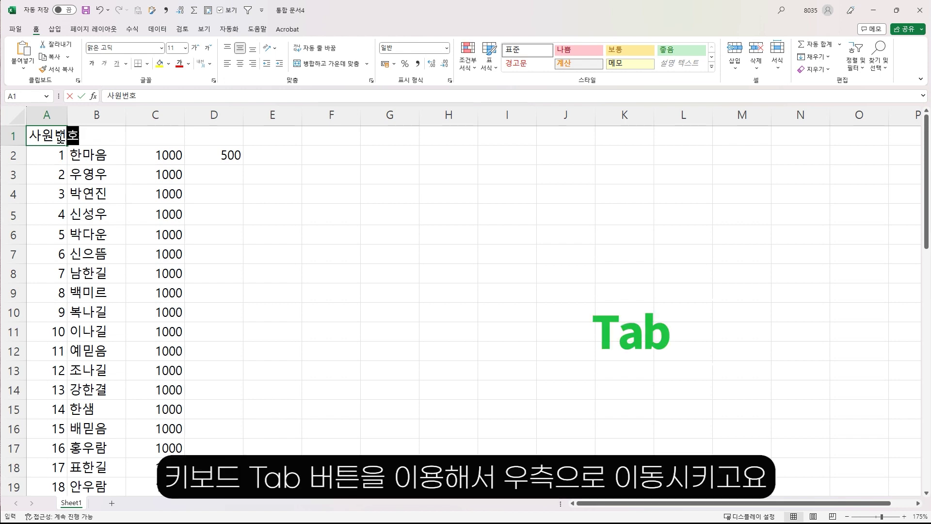
key(Tab)
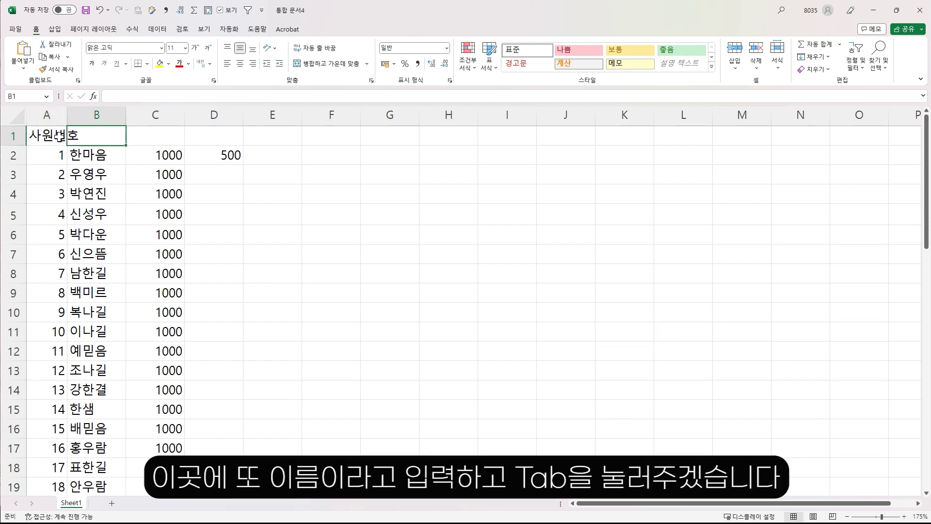
text(이름)
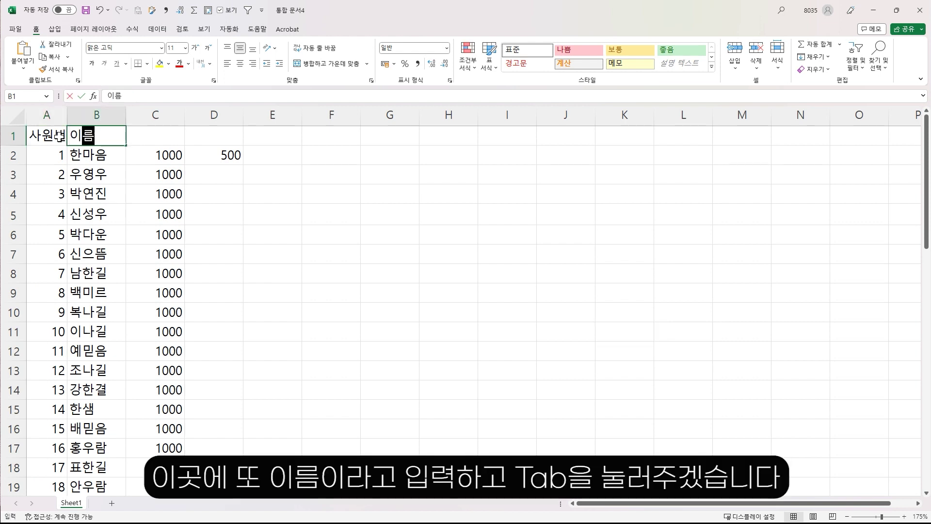
key(Tab)
text(보상액/판)
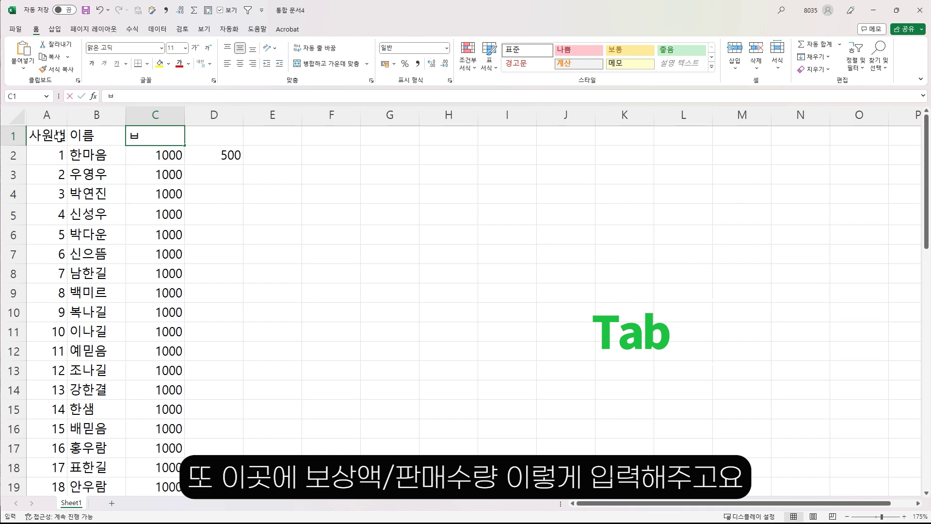
text(매수량)
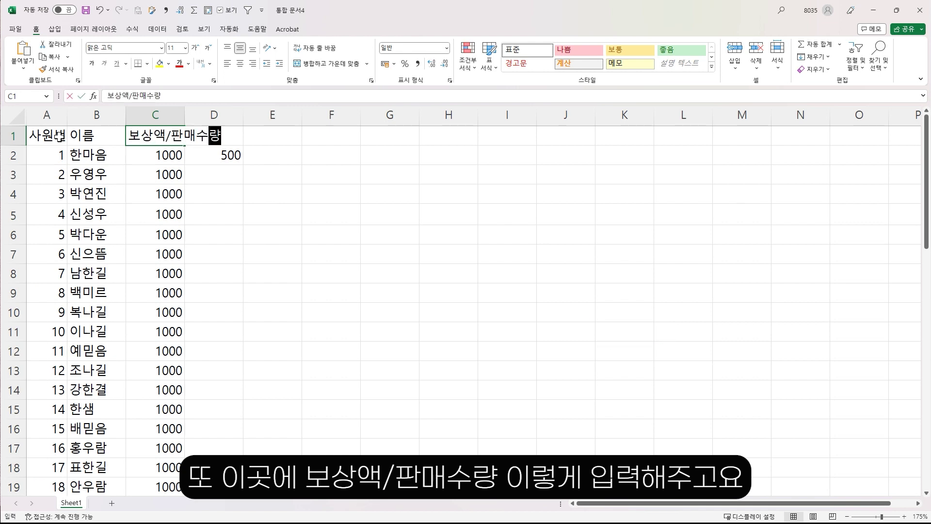
key(Tab)
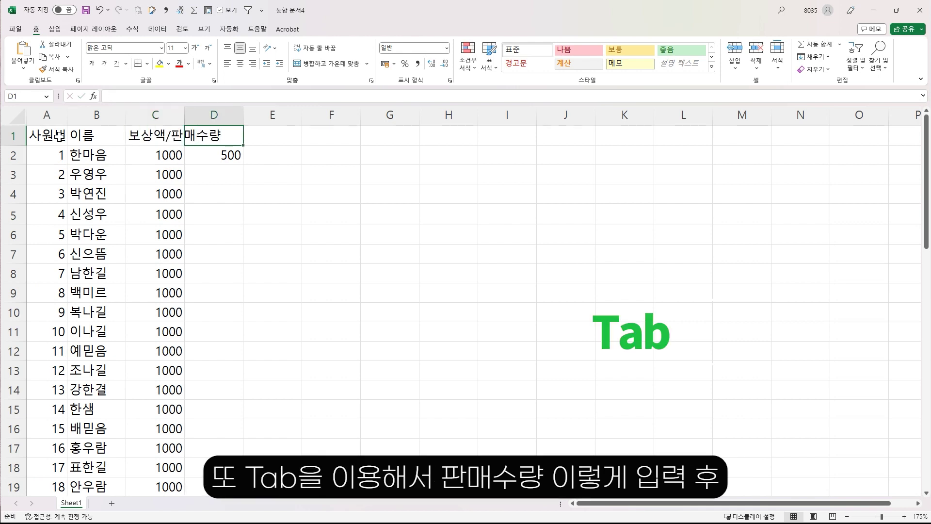
text(판매수량)
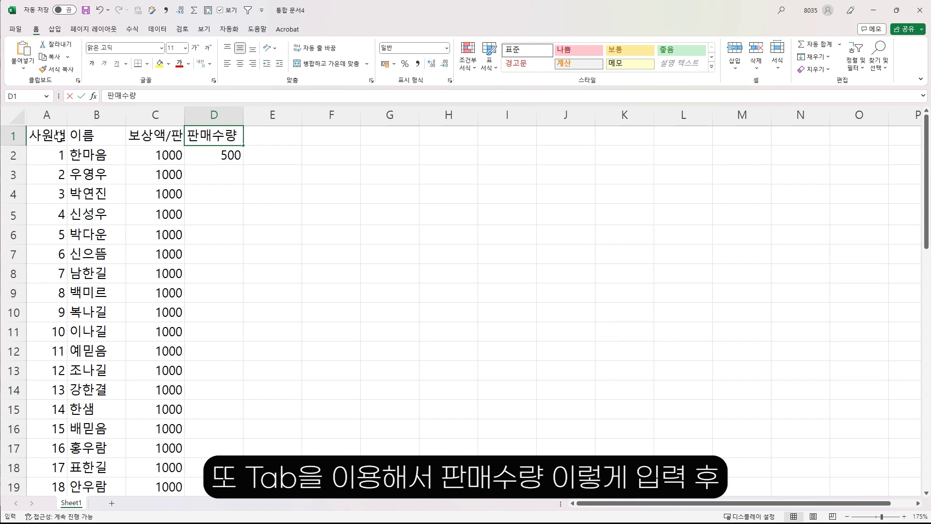
key(Tab)
text(총수당(합계))
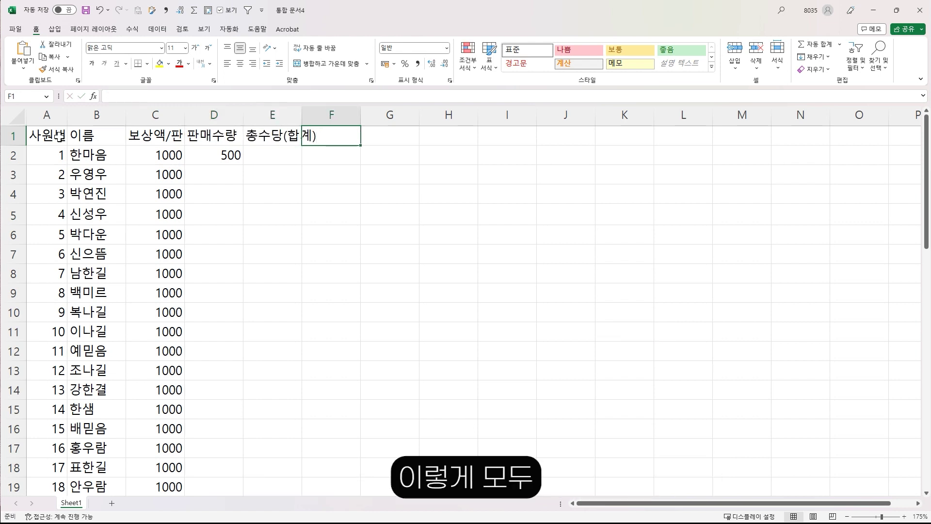
shift+click(59, 136)
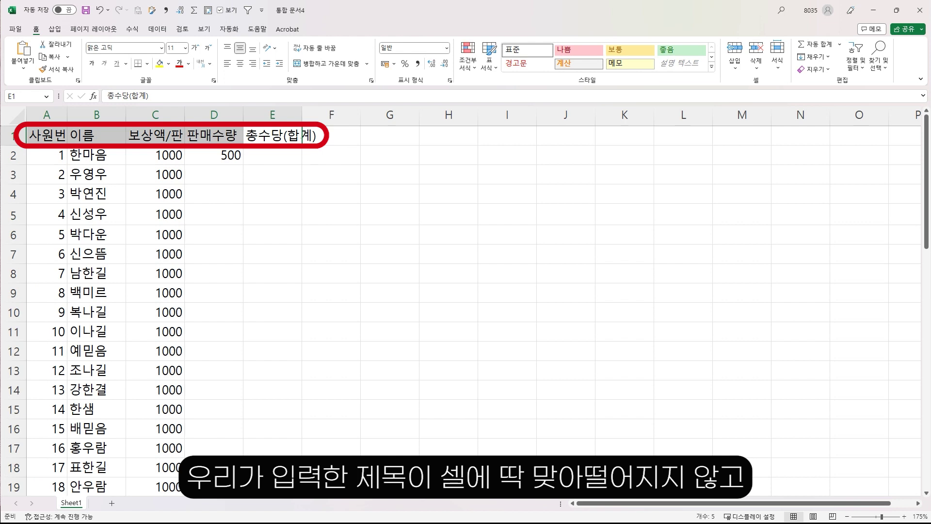
- Try widening column C by hand, undo it, and auto-fit columns C and A to their contents instead
click(96, 174)
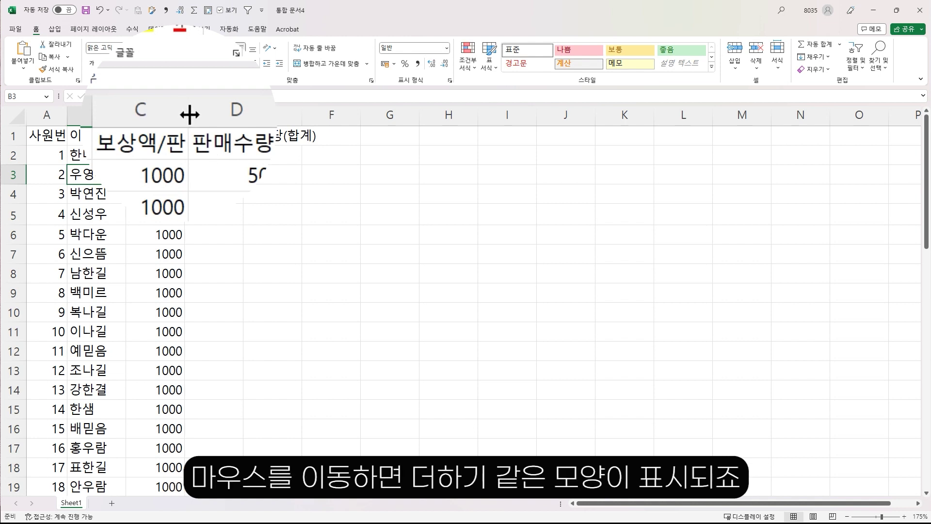
drag(189, 115, 255, 104)
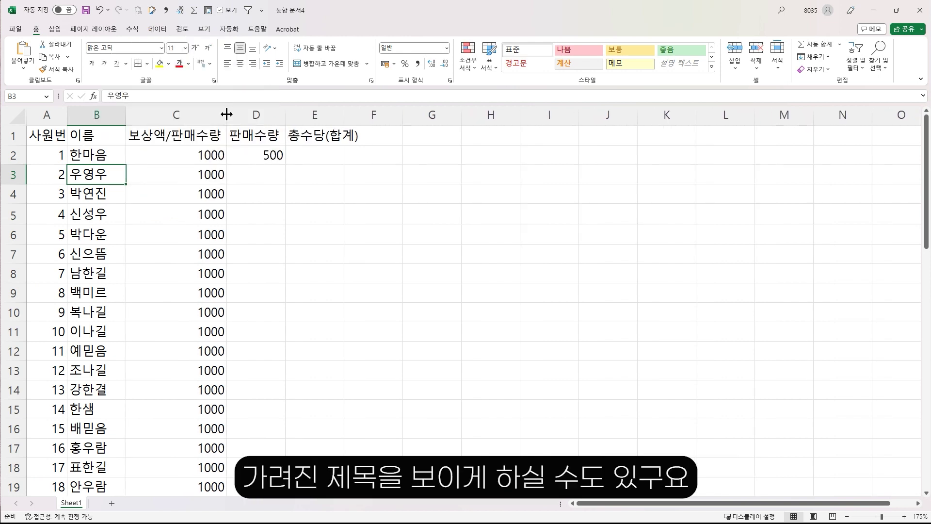
key(ctrl+z)
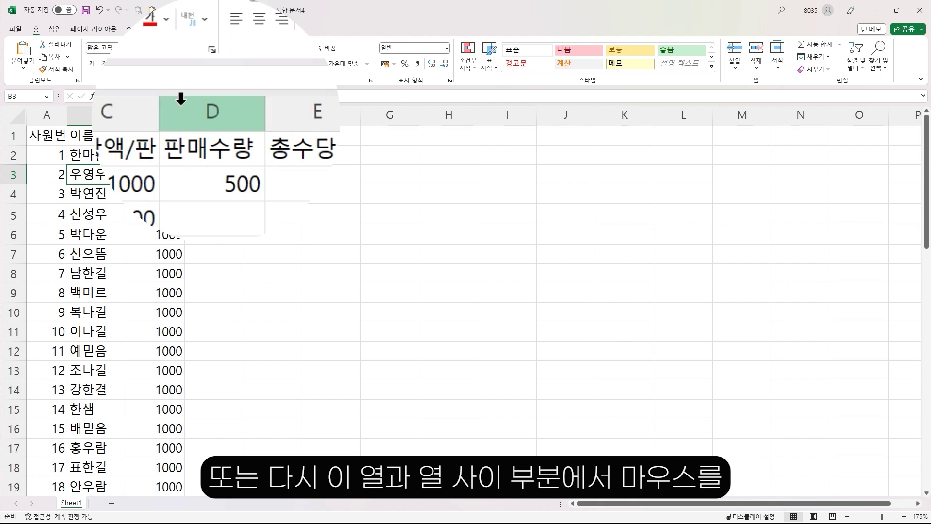
double_click(152, 115)
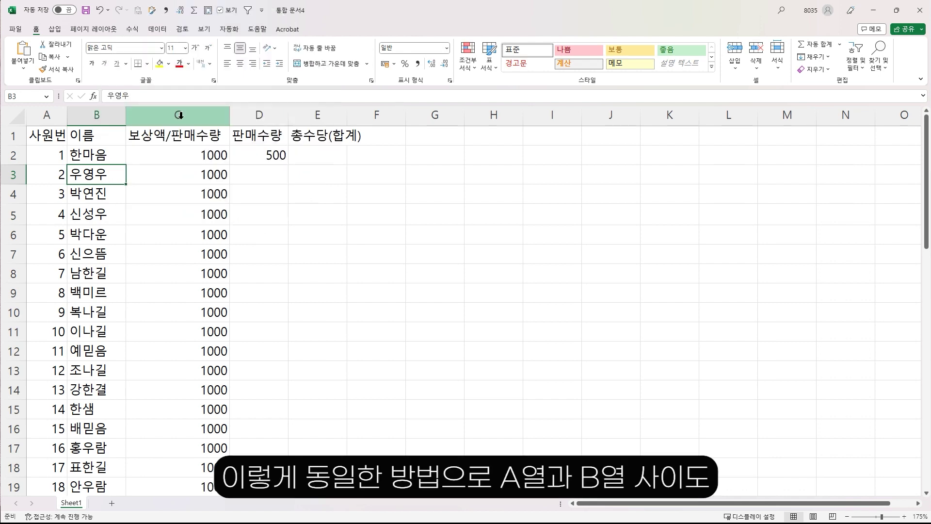
double_click(66, 121)
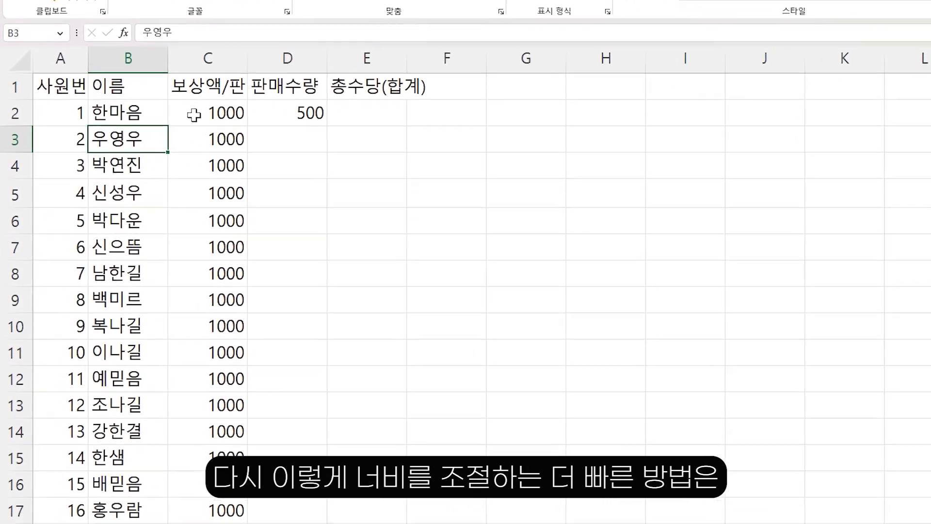
- Auto-fit the widths of columns A through E all at once so every header fits its column
click(59, 60)
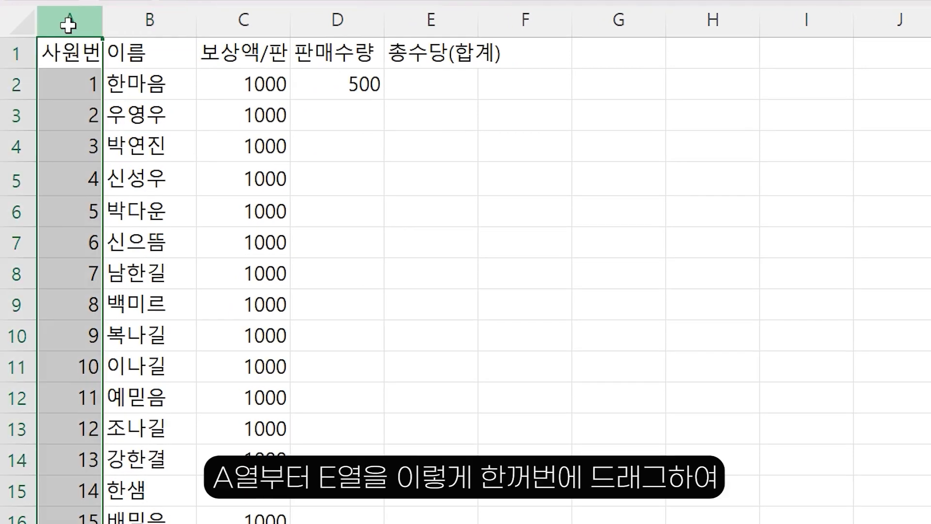
drag(69, 24, 433, 22)
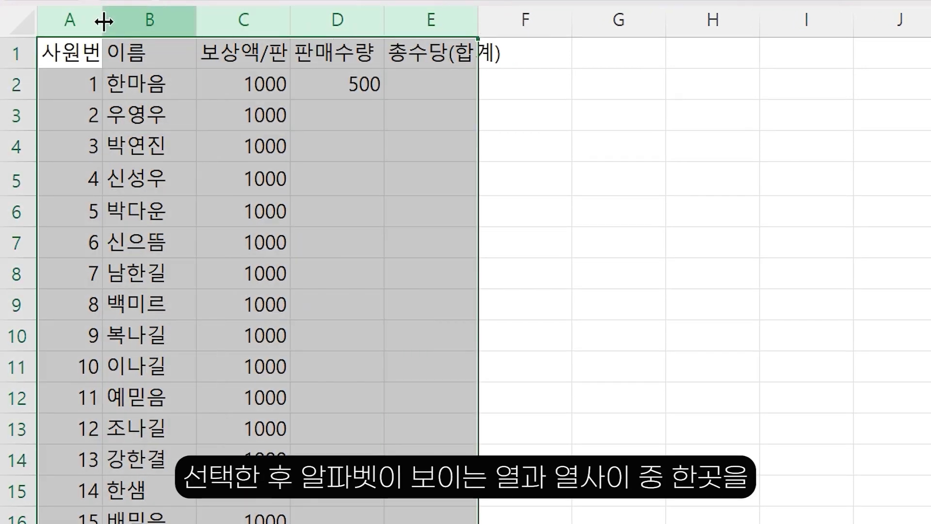
double_click(196, 18)
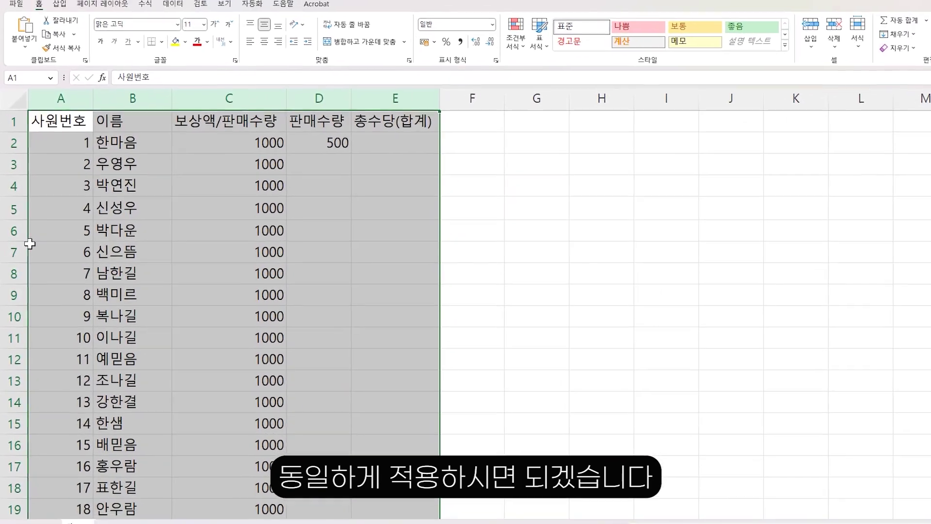
click(57, 127)
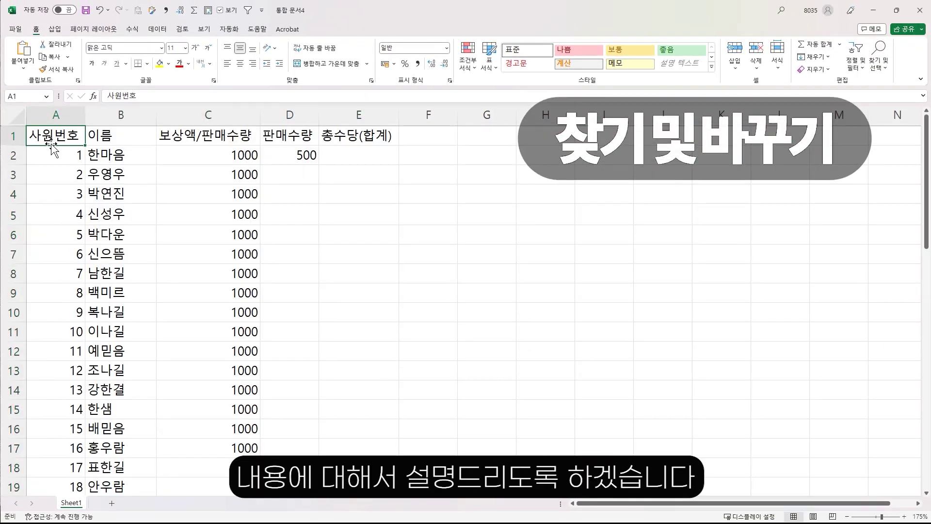
- Replace every 1000 with 1200 in the sheet using Find and Replace, and check the amounts in column C
click(238, 119)
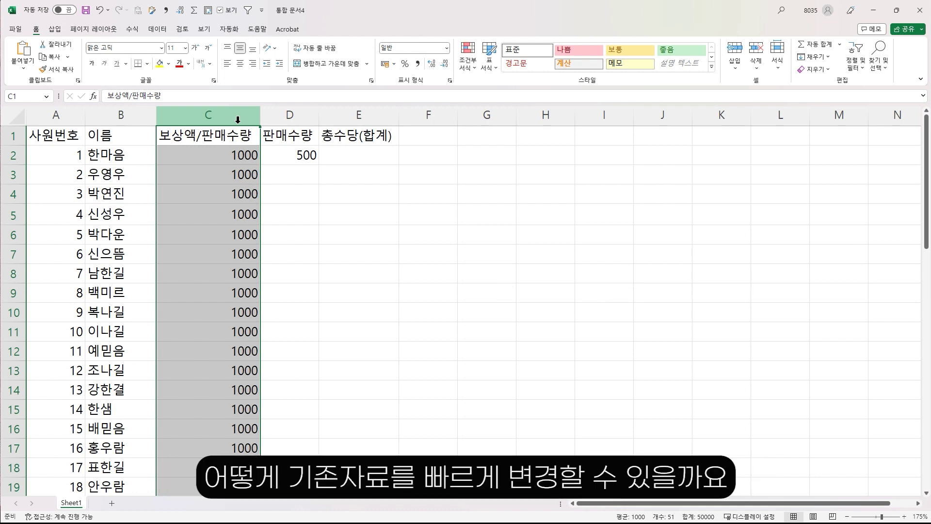
click(209, 214)
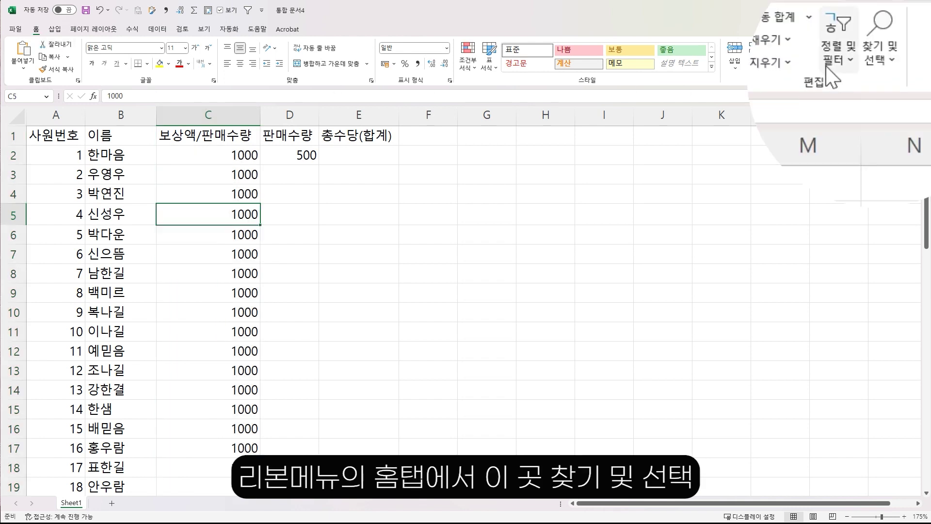
click(876, 60)
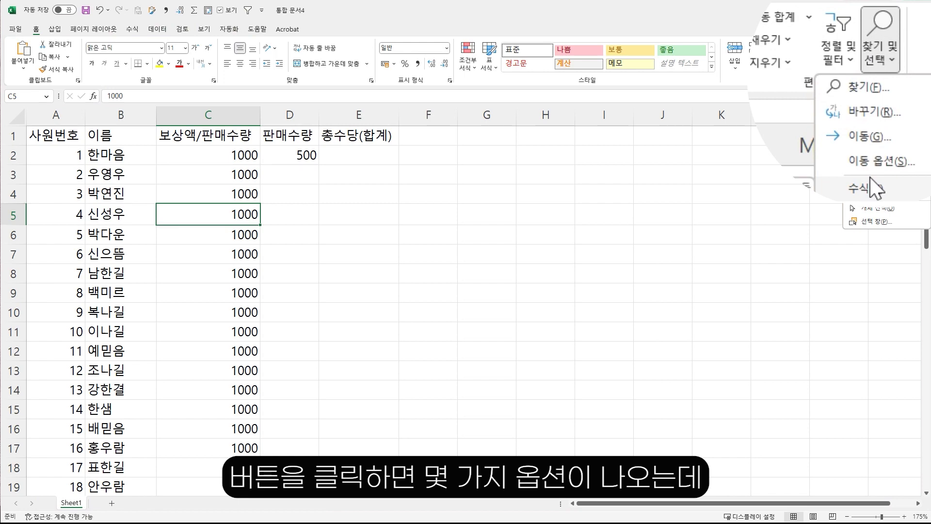
click(899, 104)
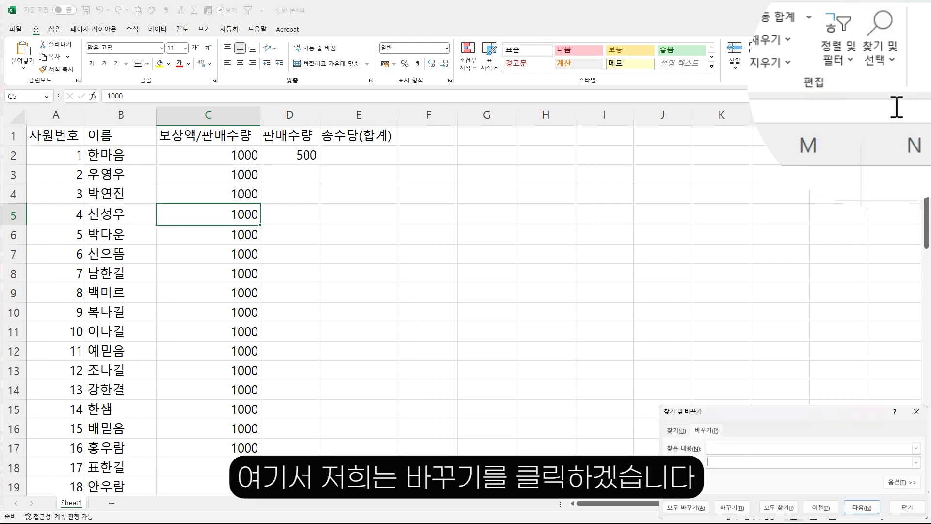
drag(728, 410, 442, 182)
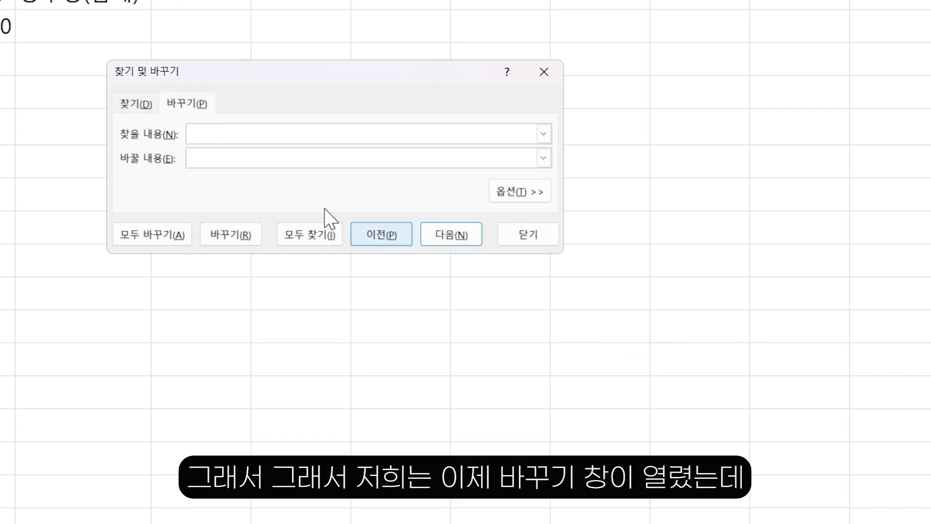
click(265, 131)
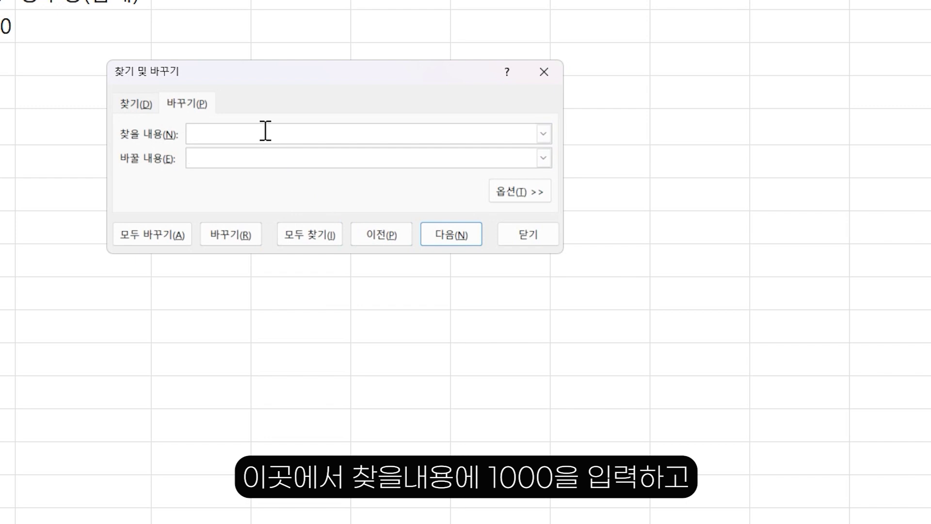
text(1000)
key(Tab)
text(1200)
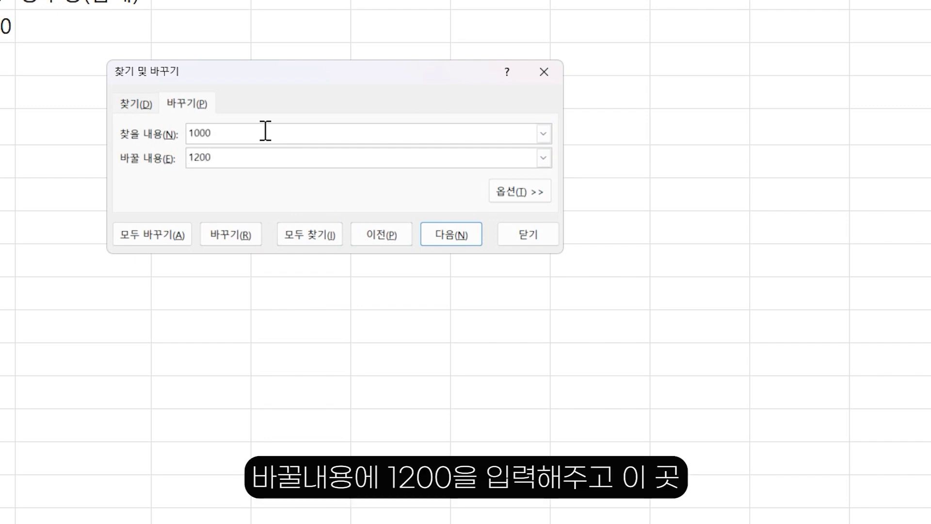
click(178, 237)
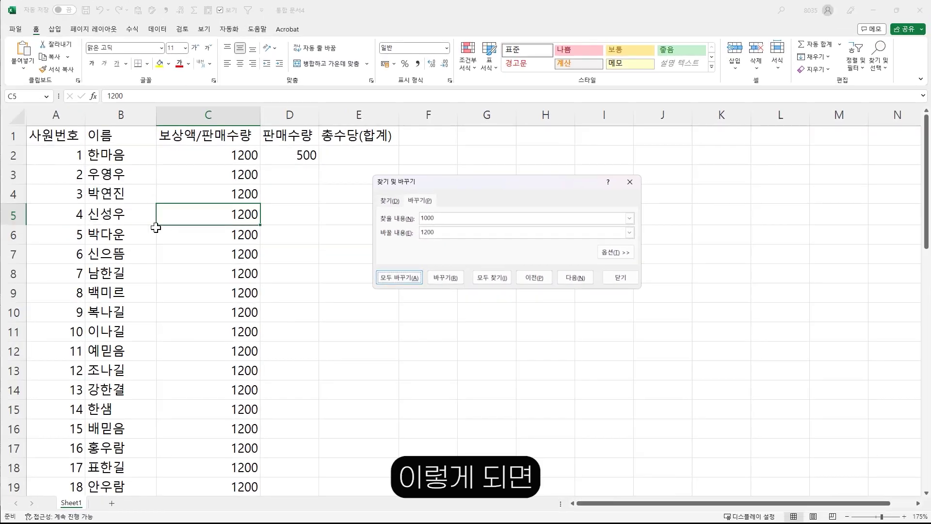
drag(213, 173, 221, 440)
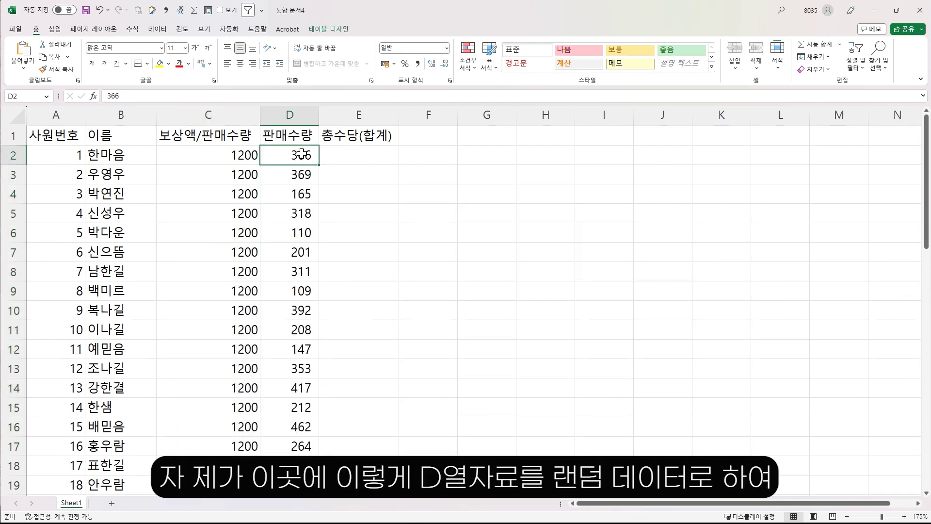
- Cut the sales quantity in cell D7, paste it into F7, and undo the move
drag(302, 155, 299, 274)
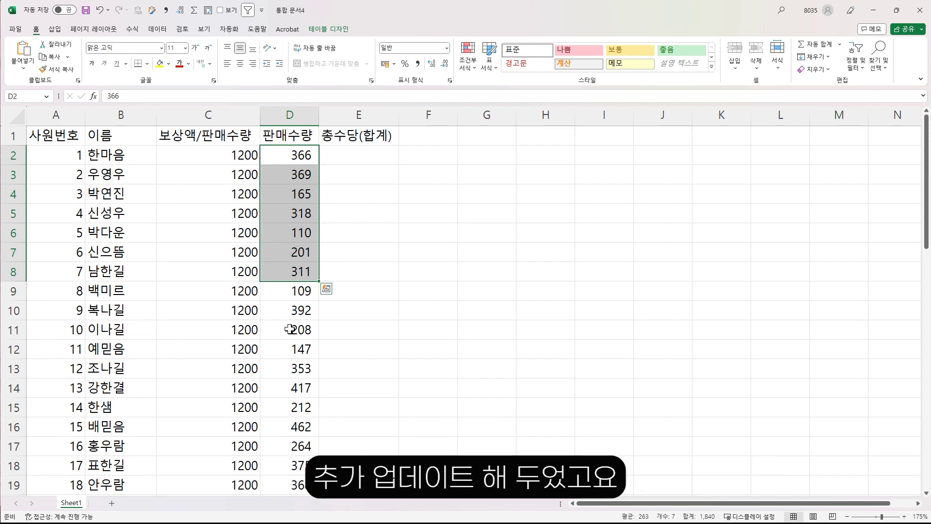
click(284, 229)
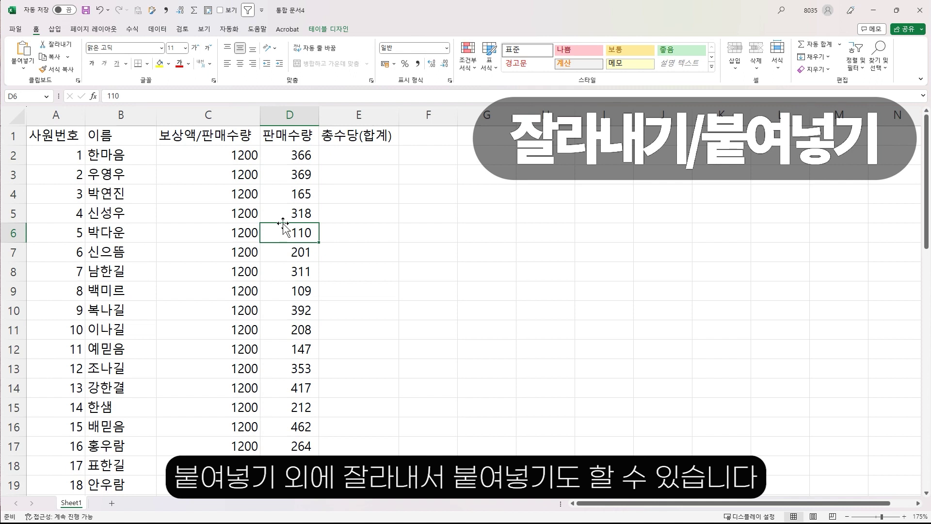
click(285, 257)
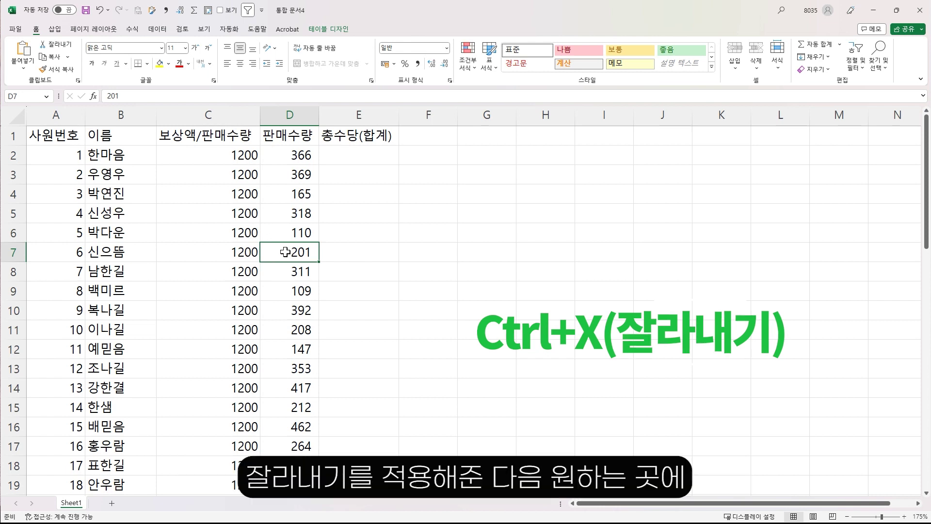
key(ctrl+x)
click(414, 257)
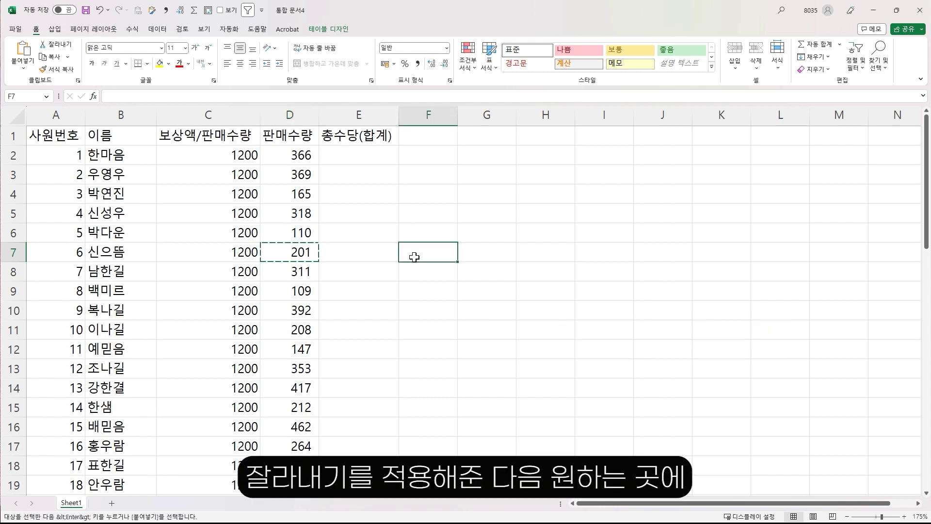
key(ctrl+v)
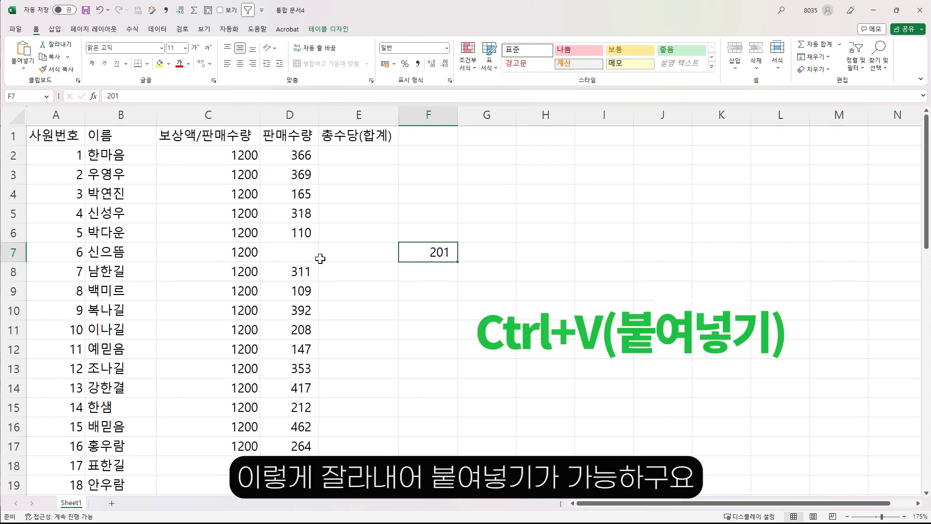
key(ctrl+z)
- Repeat the cut and paste of the D7 sales quantity into F7 using the Home commands, and revert the move
click(290, 253)
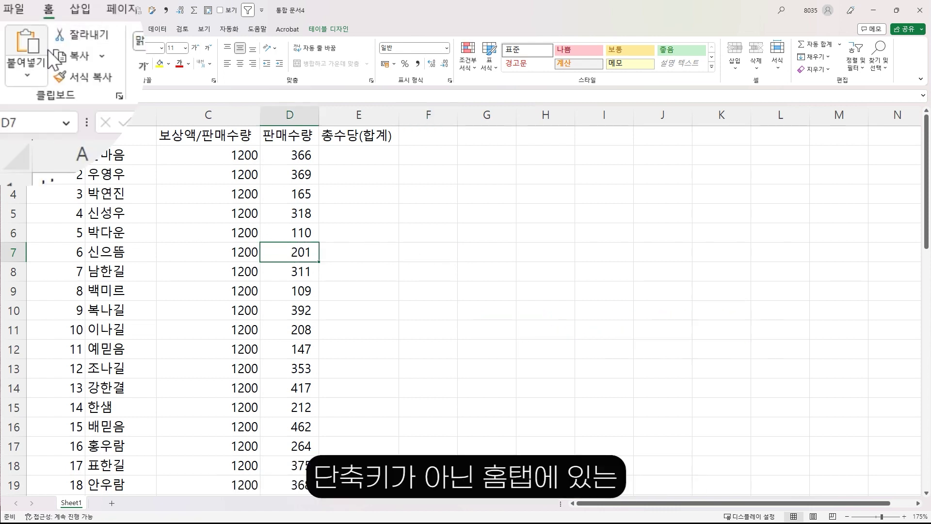
click(88, 33)
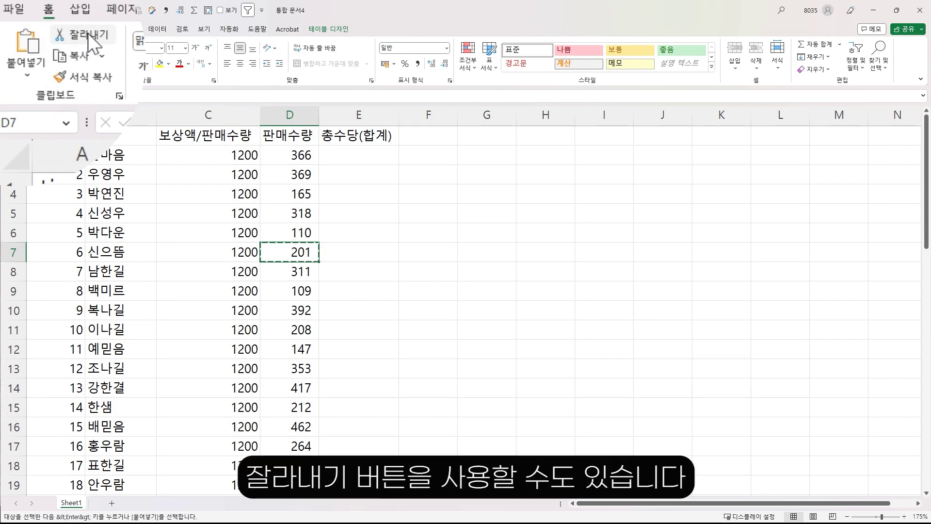
click(428, 252)
click(24, 46)
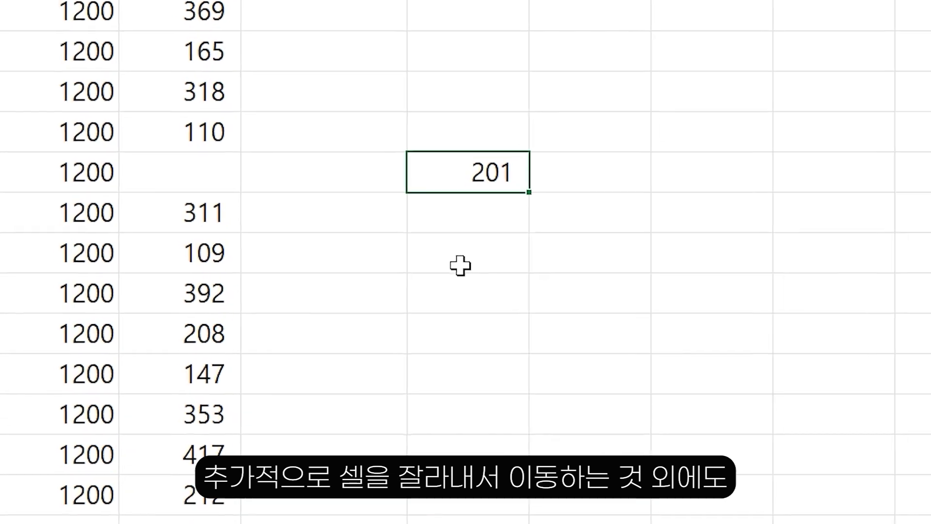
click(452, 273)
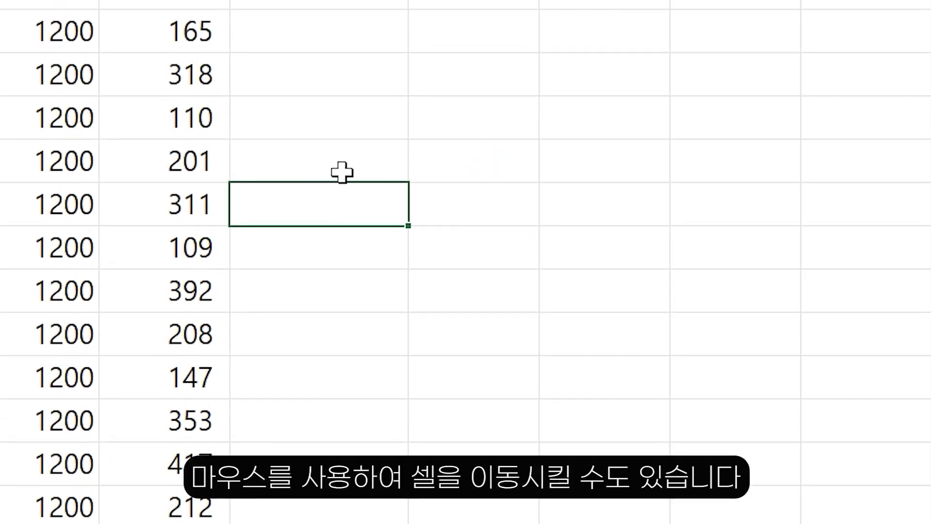
- Move the sales quantity in D7 straight to G8 without the clipboard, and move the block B9:D15 to G11:I17 the same way
click(170, 150)
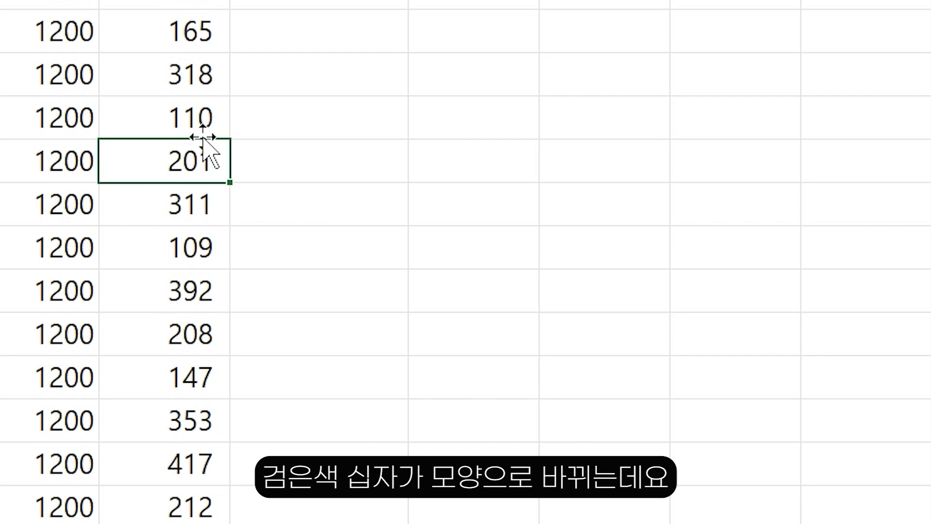
drag(203, 137, 604, 206)
click(63, 204)
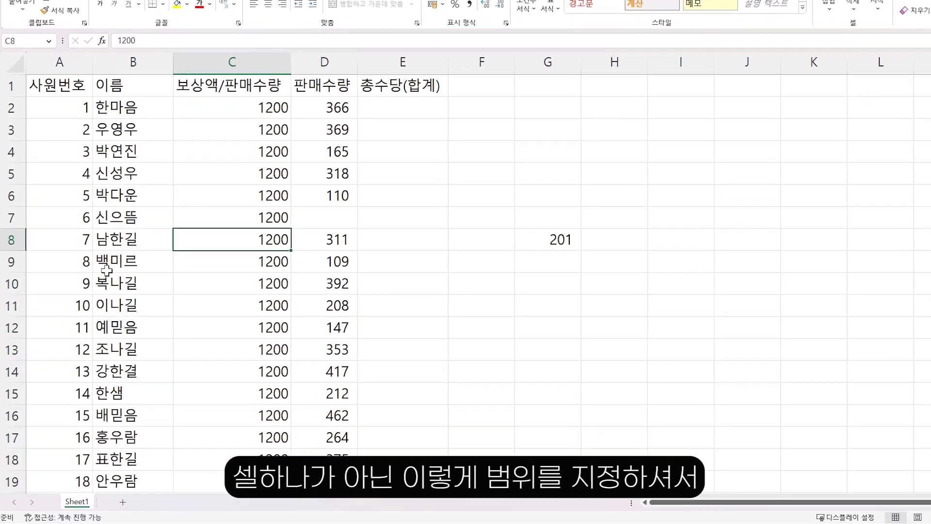
drag(107, 270, 347, 393)
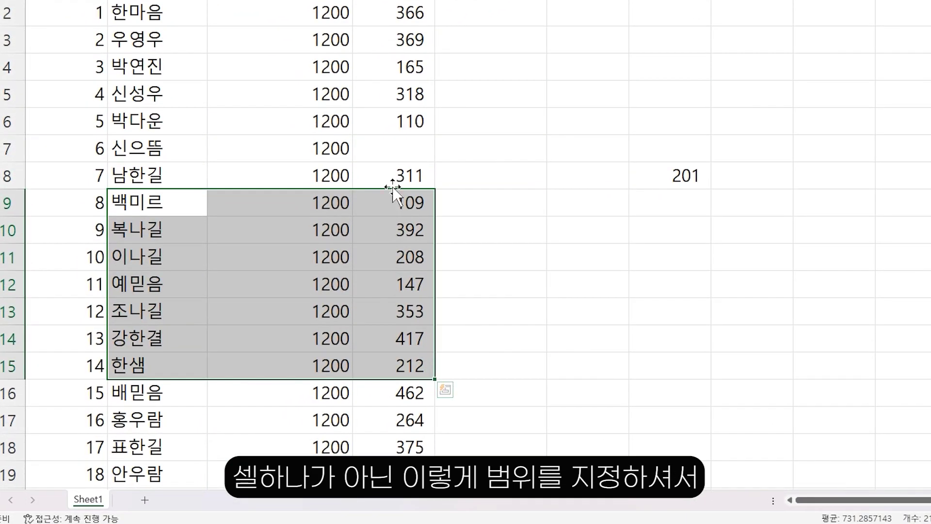
drag(393, 190, 811, 270)
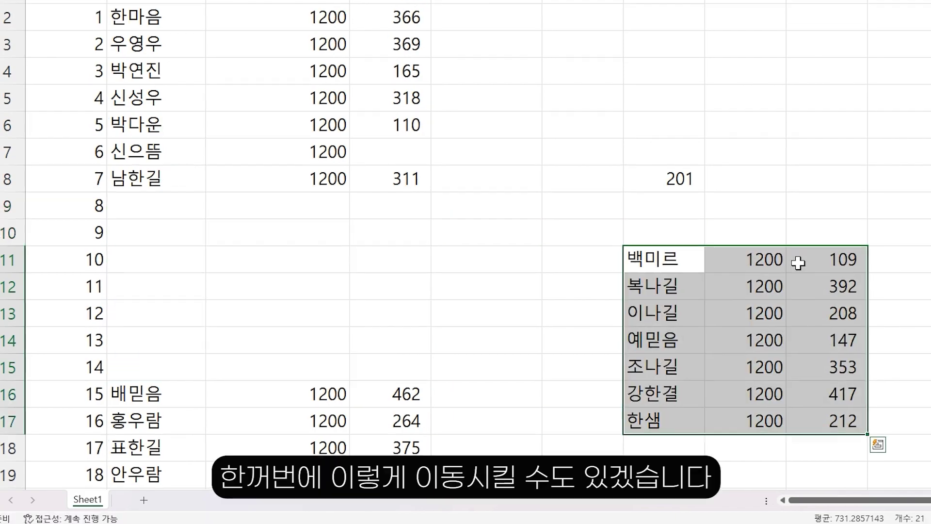